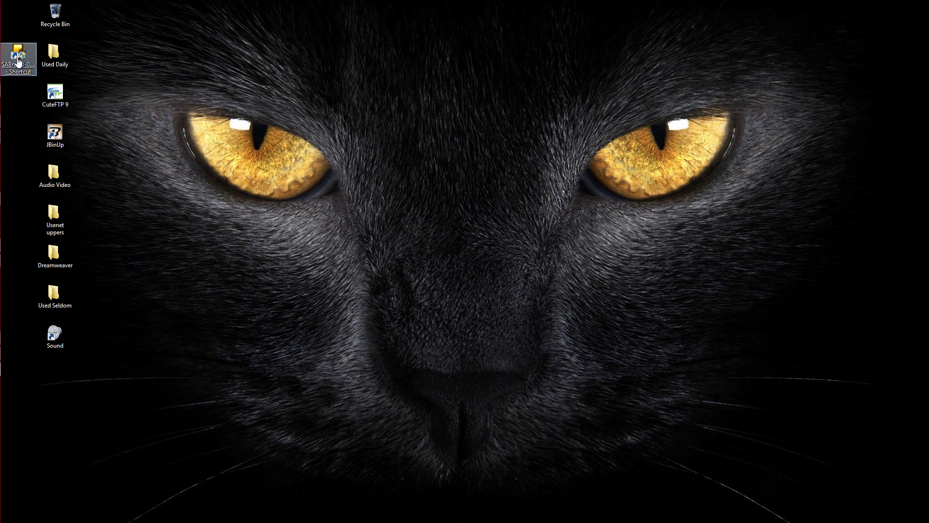
Install SABnzbd 0.7.20 with default components and location, no Start Menu shortcuts, and no release notes.
{"action": "left_click", "coordinate": [18, 60]}
{"action": "double_click", "coordinate": [18, 61]}
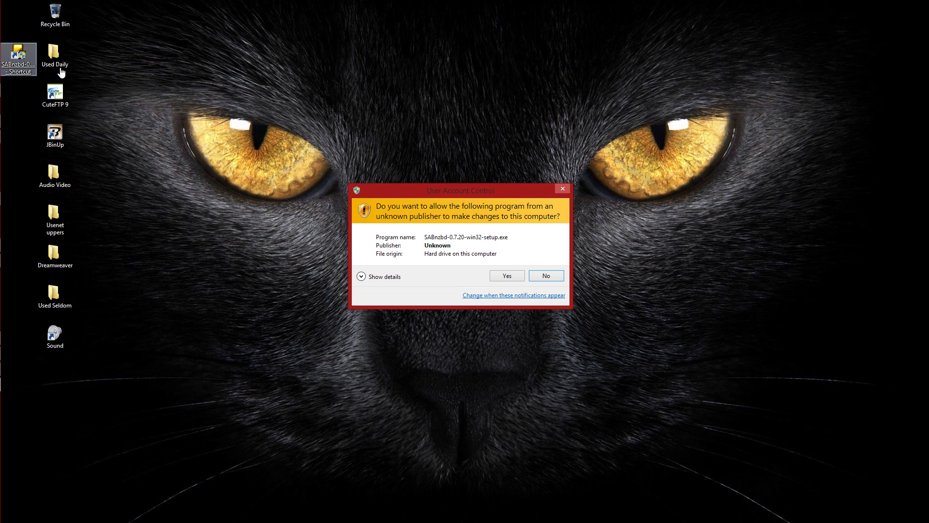
{"action": "left_click", "coordinate": [506, 277]}
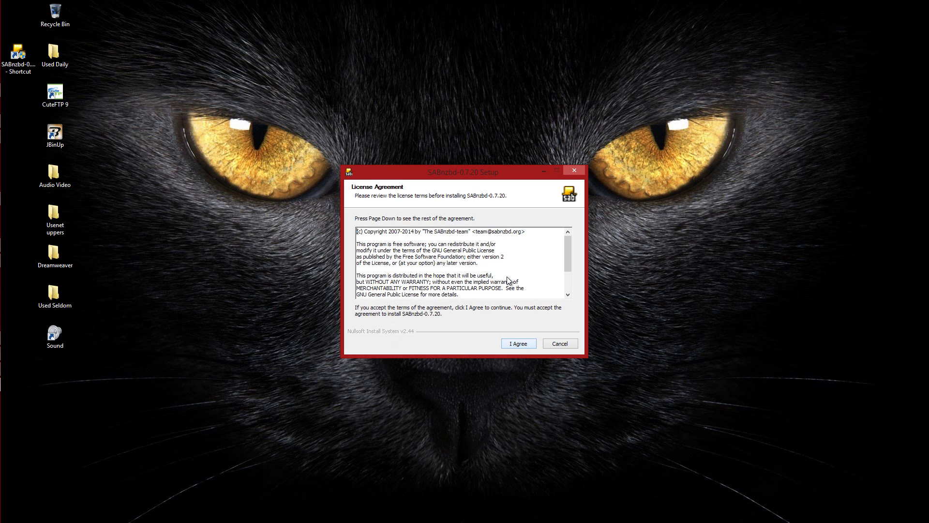
{"action": "left_click", "coordinate": [518, 343]}
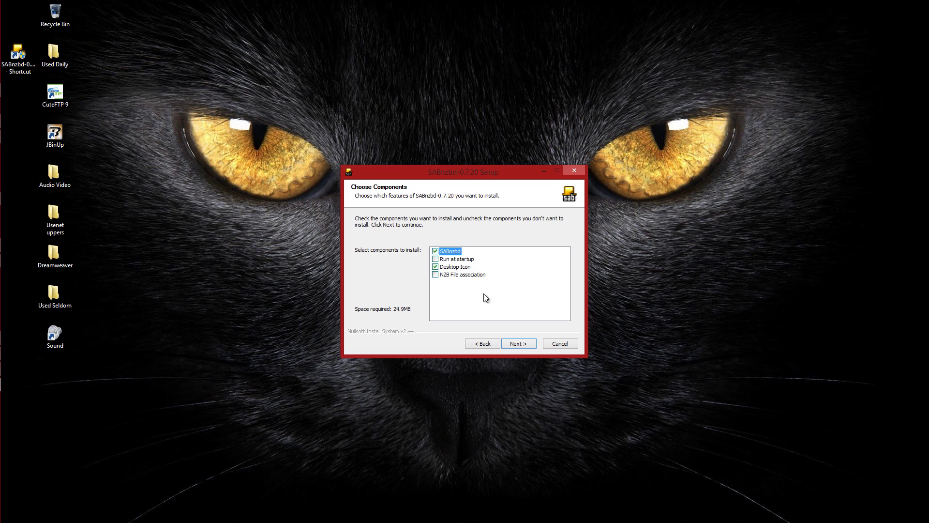
{"action": "left_click", "coordinate": [515, 343]}
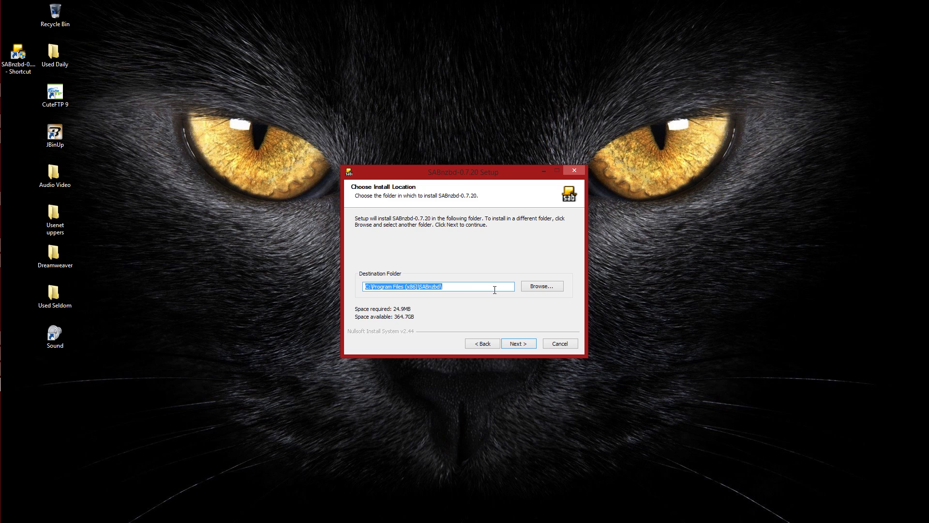
{"action": "left_click", "coordinate": [516, 343]}
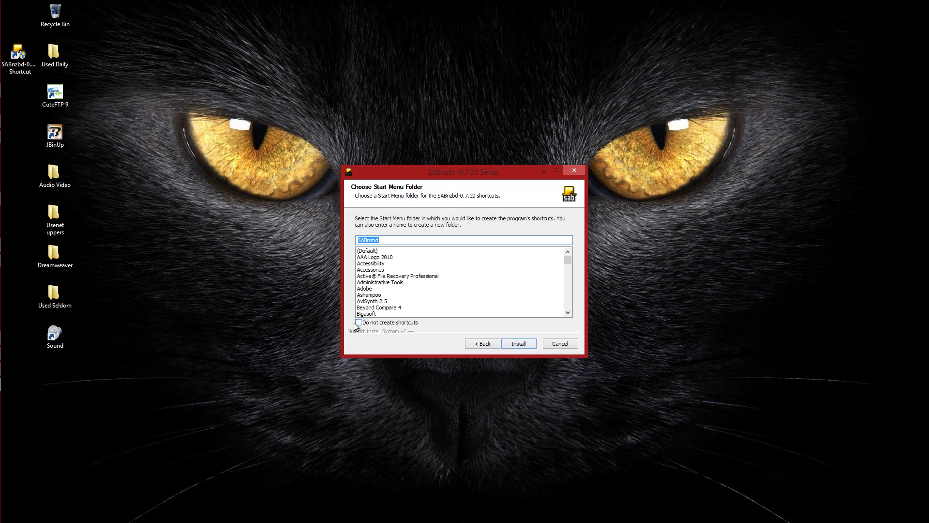
{"action": "left_click", "coordinate": [358, 322]}
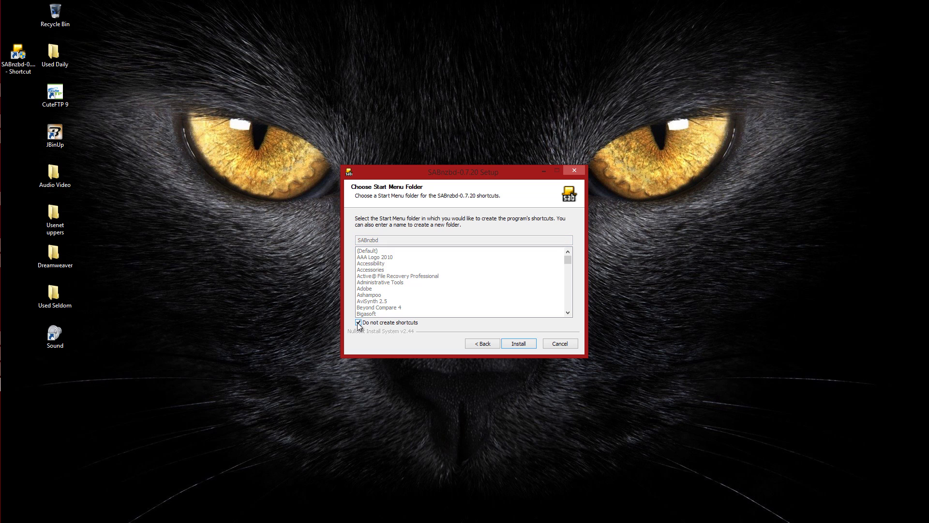
{"action": "left_click", "coordinate": [517, 344]}
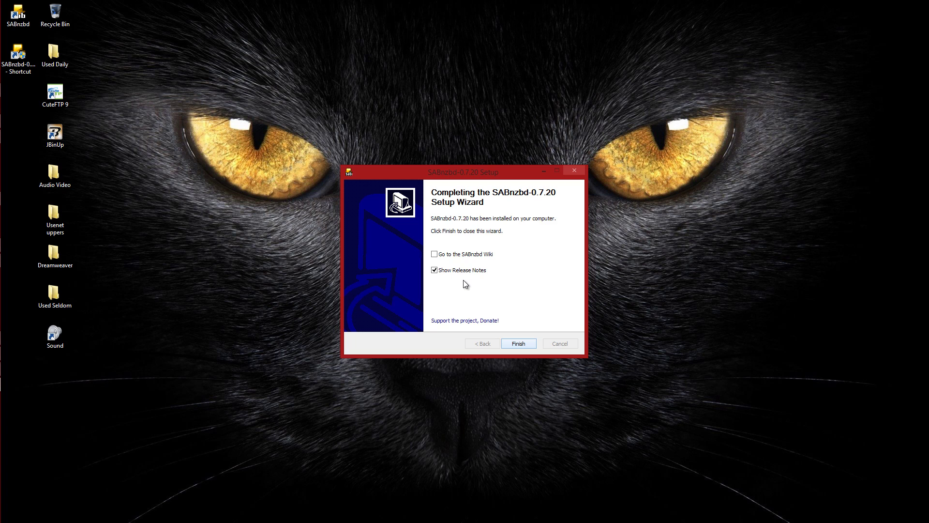
{"action": "left_click", "coordinate": [434, 270]}
{"action": "left_click", "coordinate": [518, 344]}
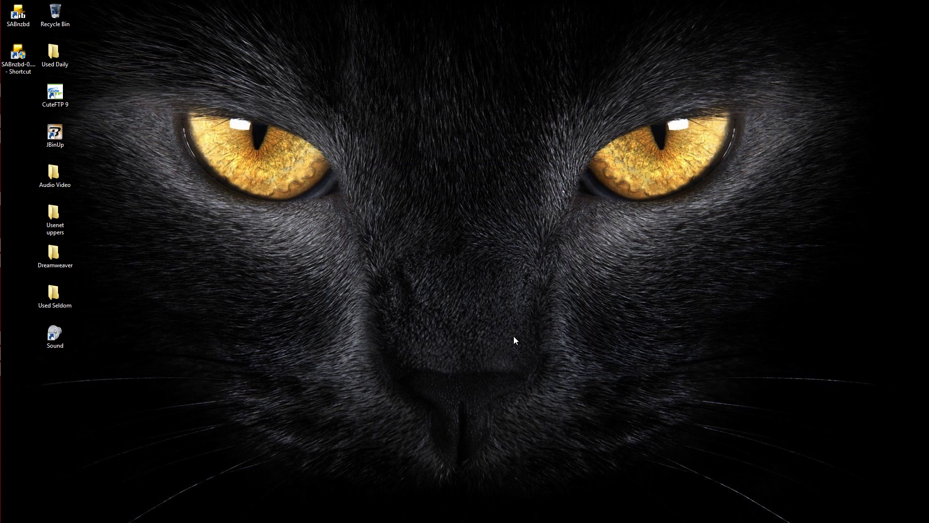
Bring up XYplorer from the taskbar and show the root of drive C:.
{"action": "left_click", "coordinate": [14, 21]}
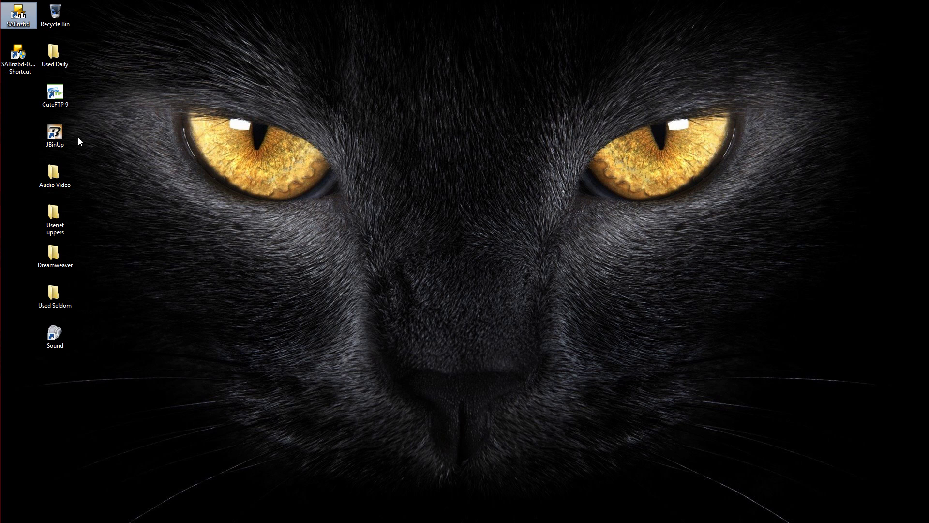
{"action": "mouse_move", "coordinate": [9, 122]}
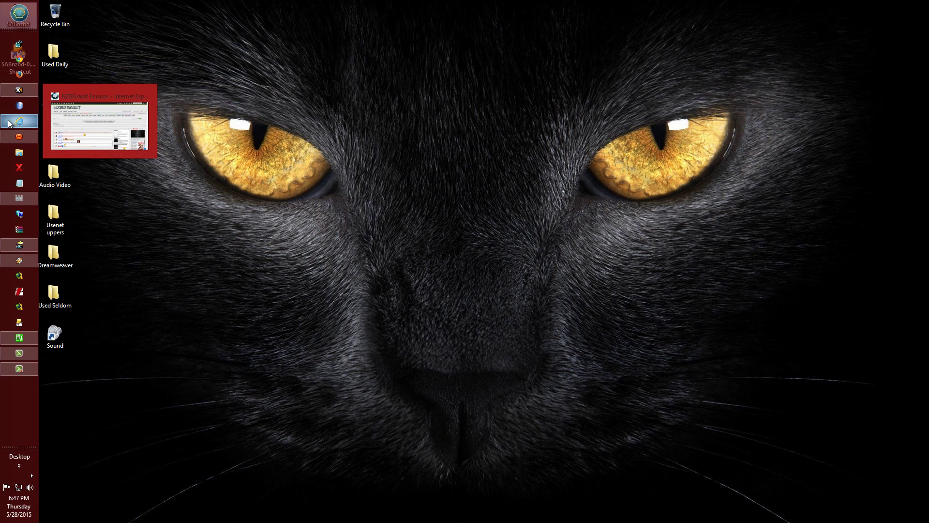
{"action": "left_click", "coordinate": [23, 91]}
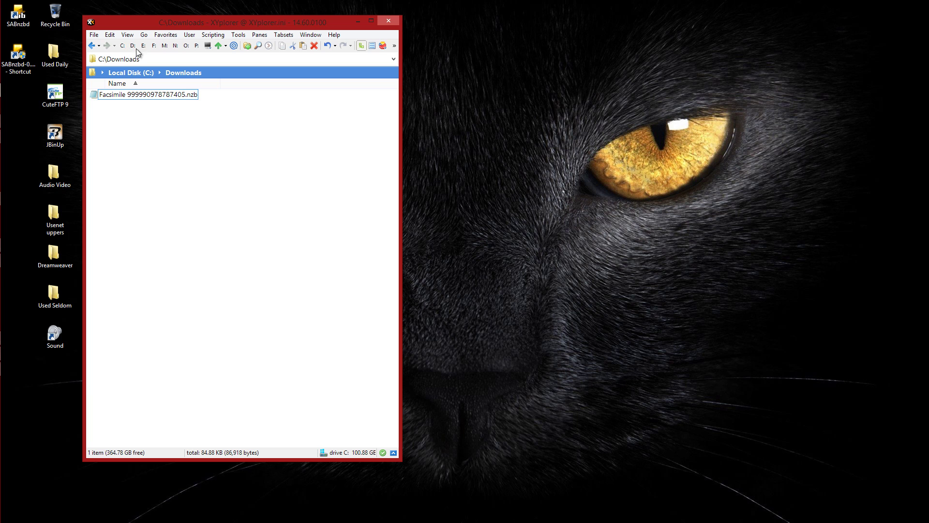
{"action": "left_click", "coordinate": [123, 47]}
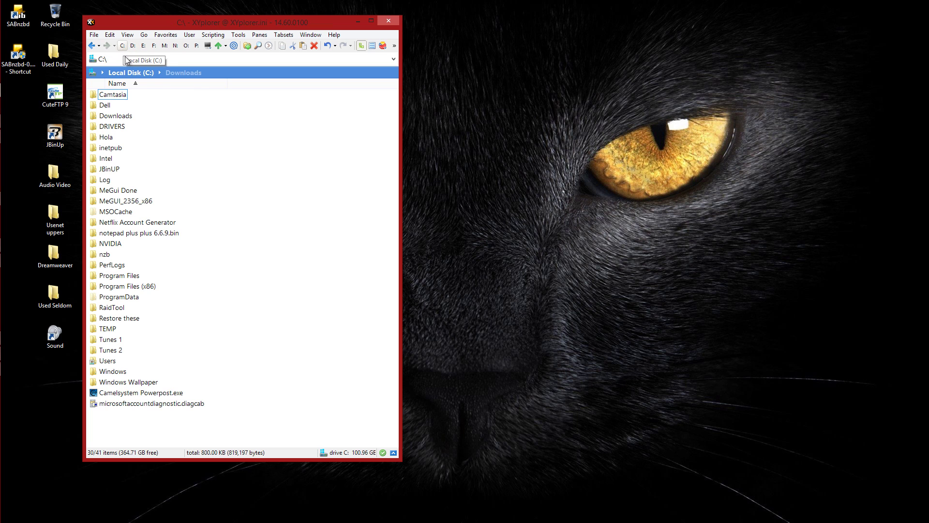
Create a new folder named 'Download nzb' at the root of C:.
{"action": "right_click", "coordinate": [246, 124]}
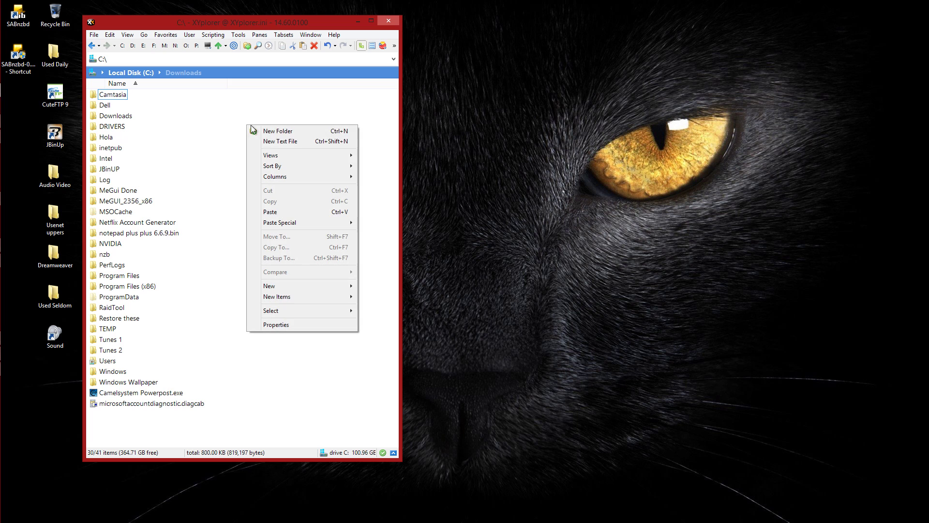
{"action": "left_click", "coordinate": [278, 132]}
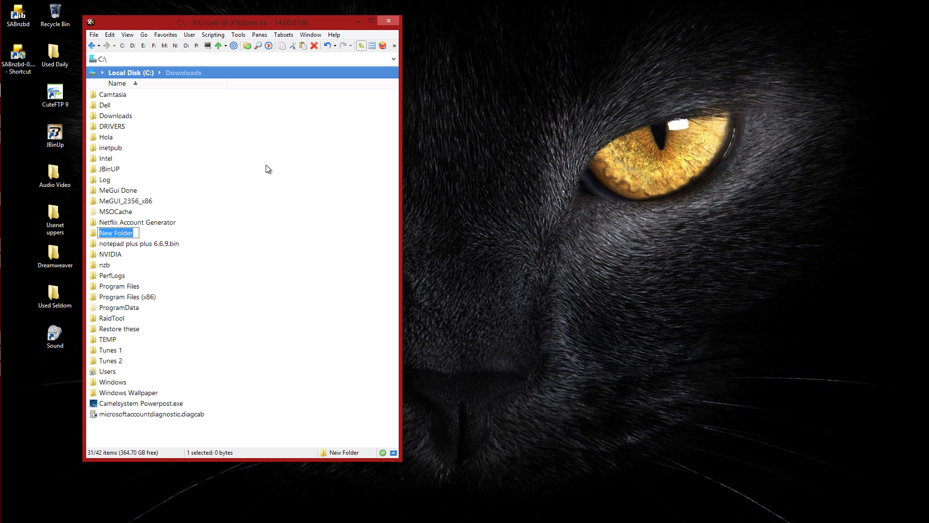
{"action": "type", "text": "Download nzb"}
{"action": "key", "text": "Return"}
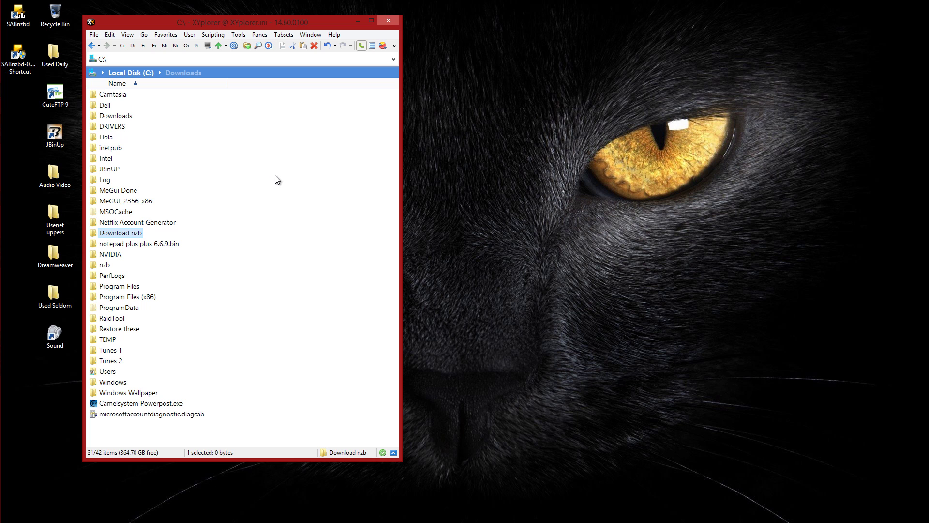
Inside C:\Download nzb, create a subfolder named 'Complete'.
{"action": "double_click", "coordinate": [95, 235]}
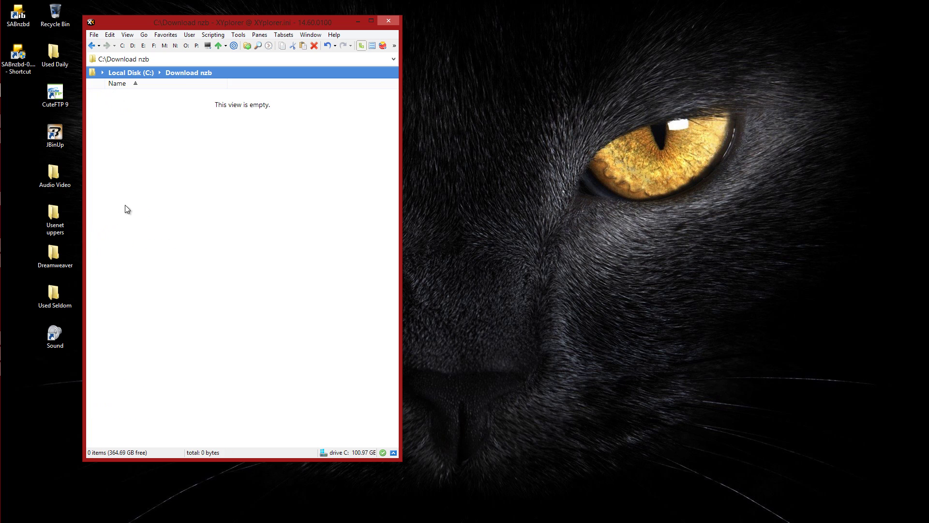
{"action": "right_click", "coordinate": [197, 140]}
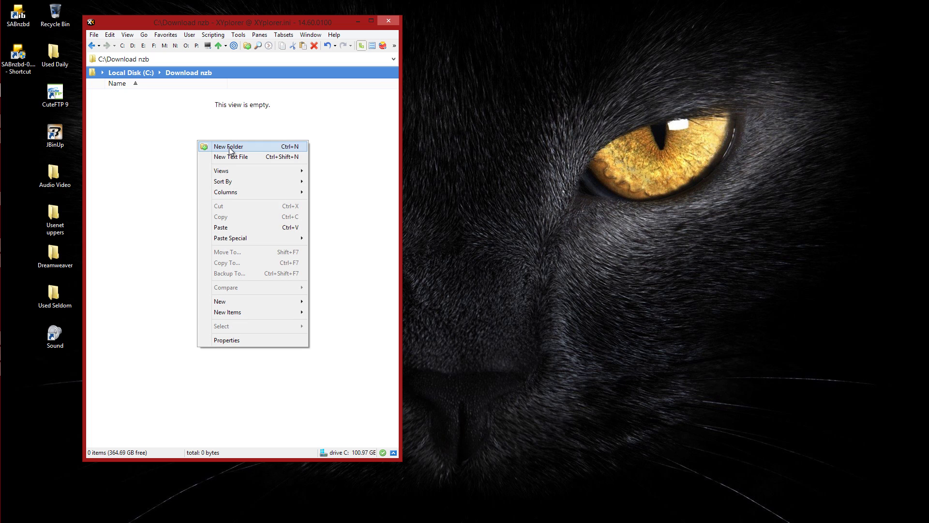
{"action": "left_click", "coordinate": [229, 148]}
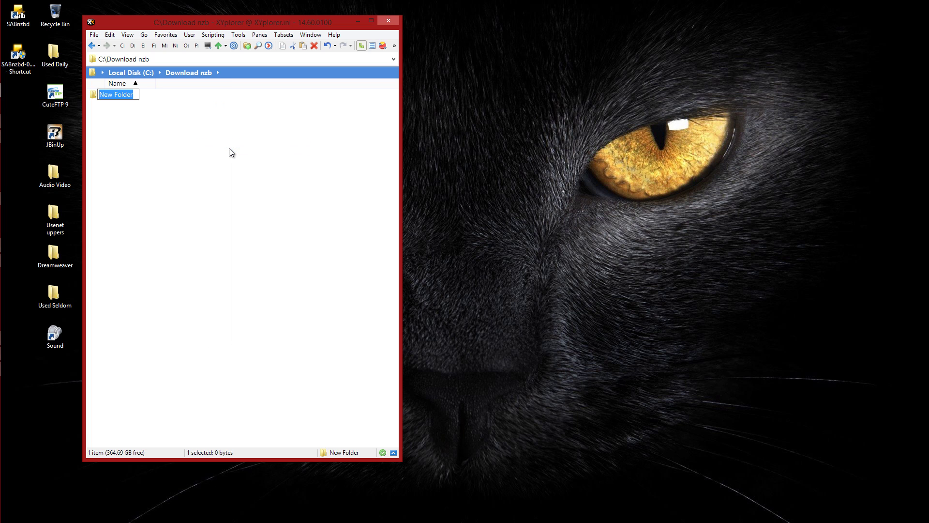
{"action": "type", "text": "Complete"}
{"action": "key", "text": "Return"}
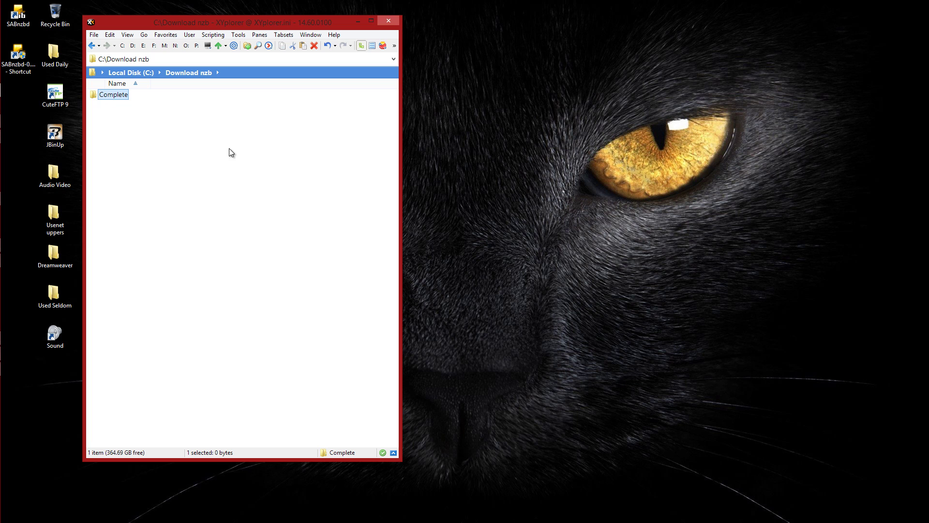
Add an 'Incomplete' subfolder, recheck Download nzb, and return to the C: root.
{"action": "left_click", "coordinate": [257, 128]}
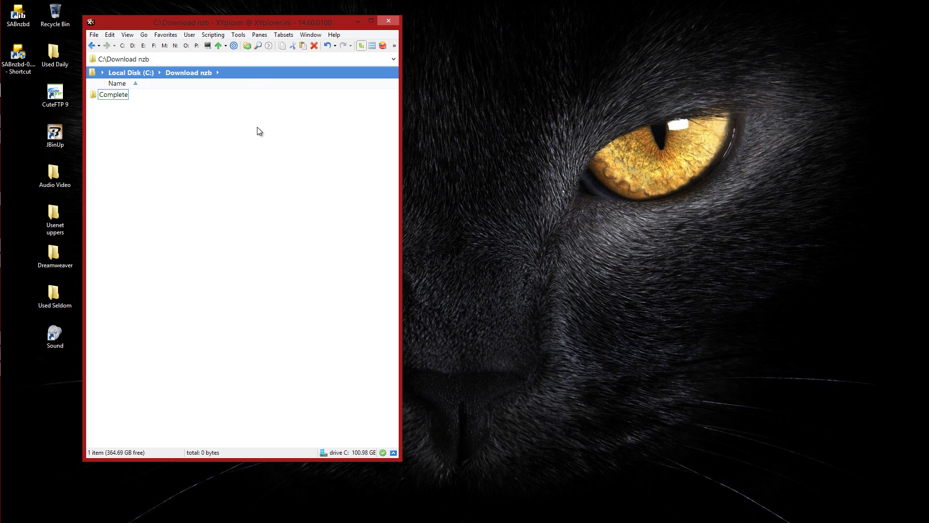
{"action": "right_click", "coordinate": [251, 142]}
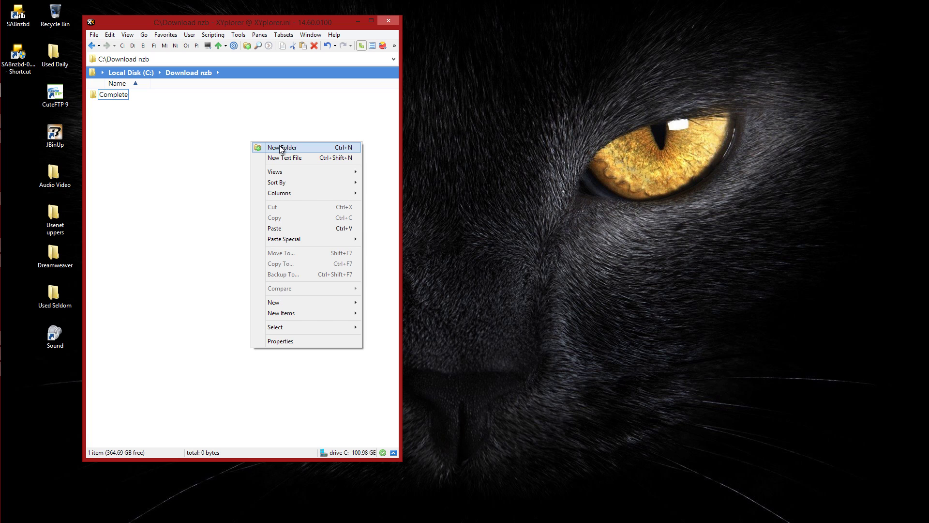
{"action": "left_click", "coordinate": [281, 147]}
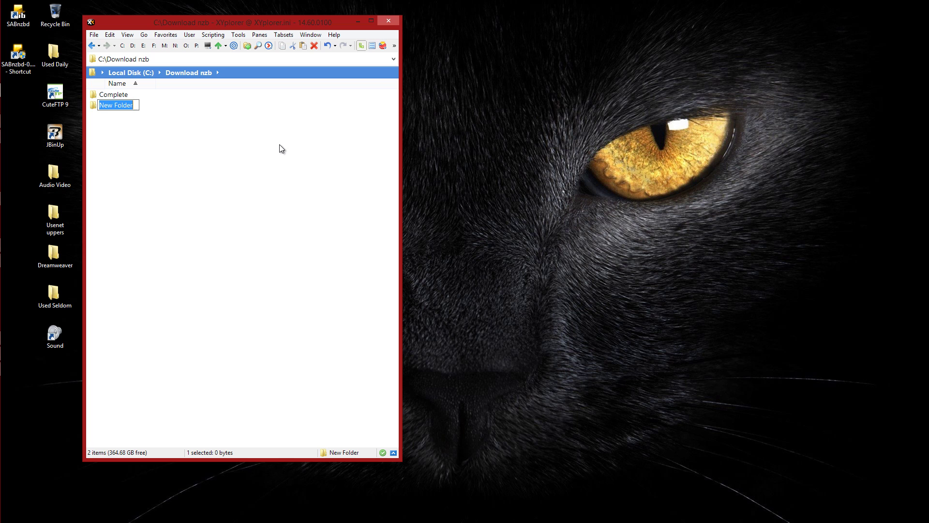
{"action": "type", "text": "Incomplete"}
{"action": "key", "text": "Return"}
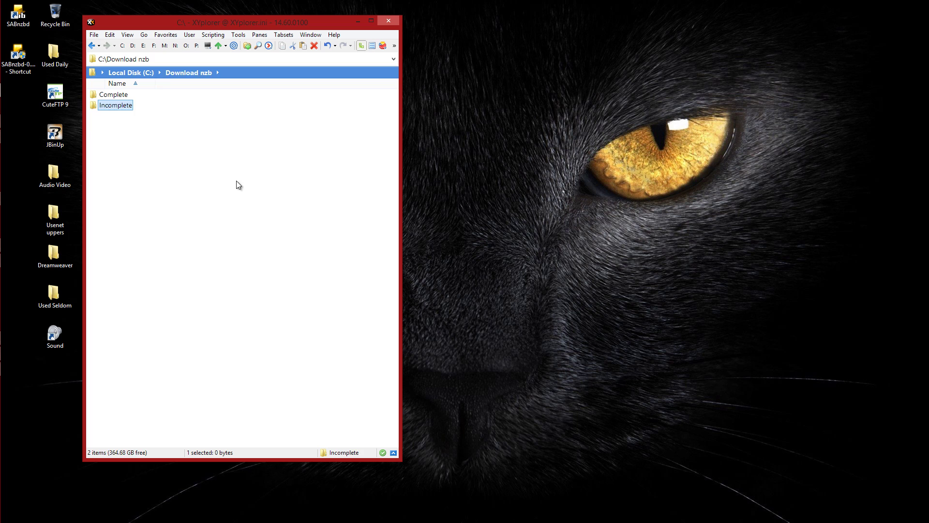
{"action": "key", "text": "BackSpace"}
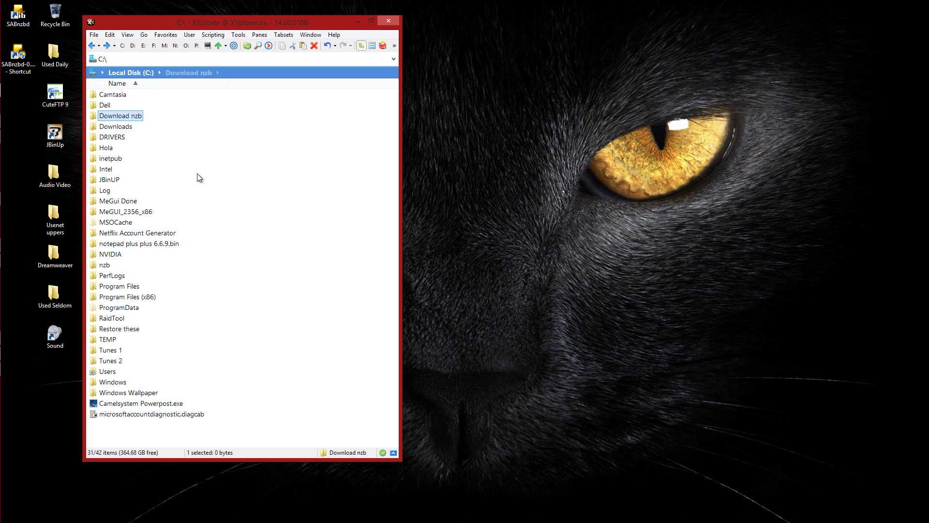
{"action": "double_click", "coordinate": [95, 119]}
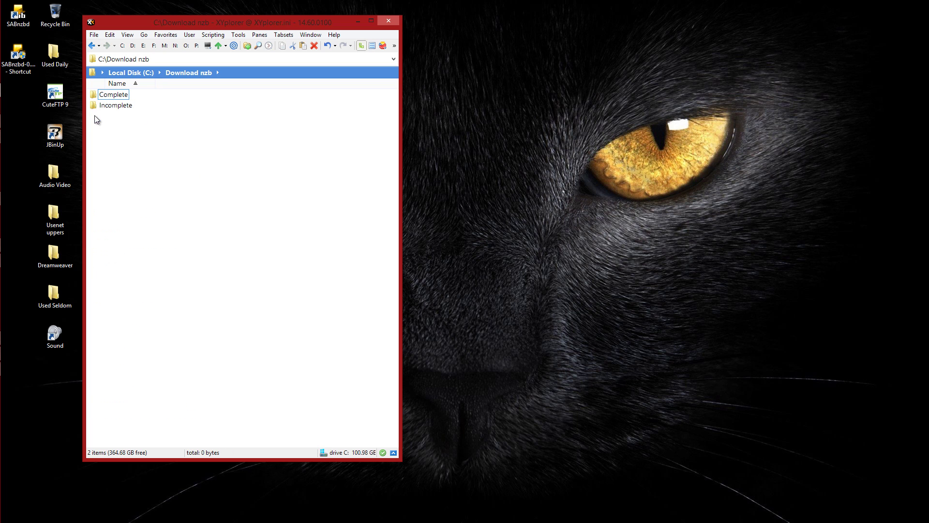
{"action": "key", "text": "BackSpace"}
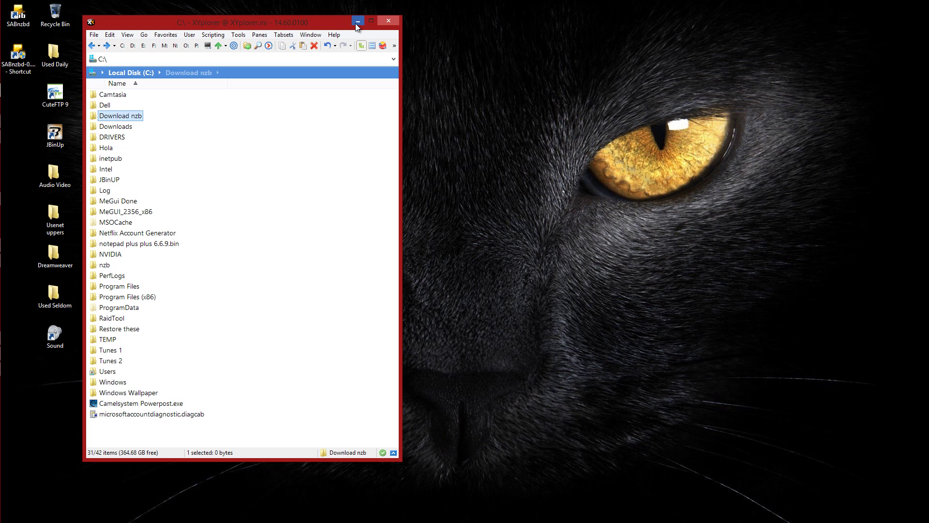
Minimize XYplorer and start SABnzbd from its desktop icon, opening its Firefox web interface.
{"action": "left_click", "coordinate": [357, 21]}
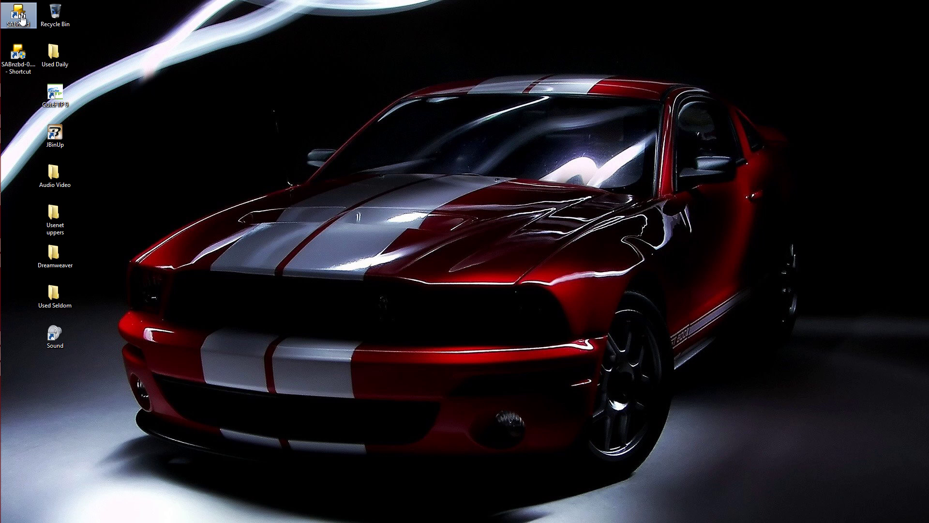
{"action": "double_click", "coordinate": [20, 19]}
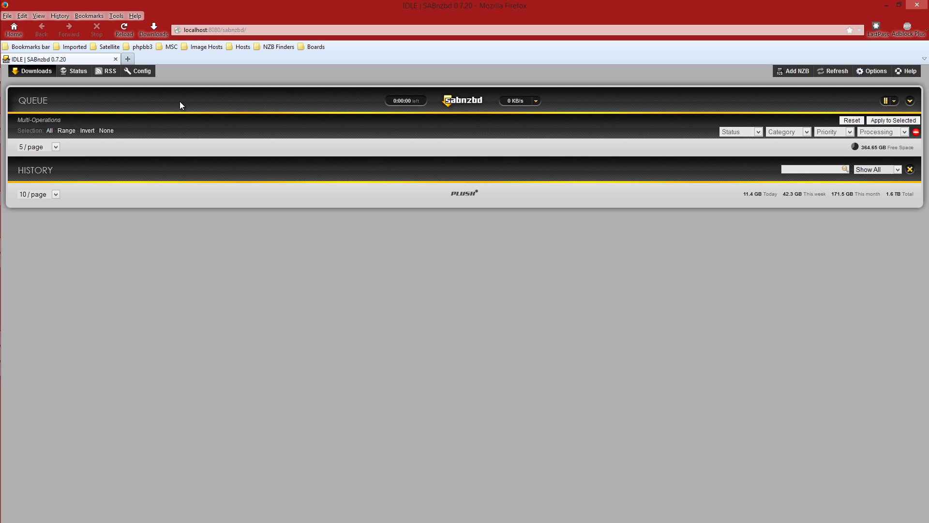
Go to SABnzbd's Config, General page showing host localhost and port 8080.
{"action": "left_click", "coordinate": [142, 71]}
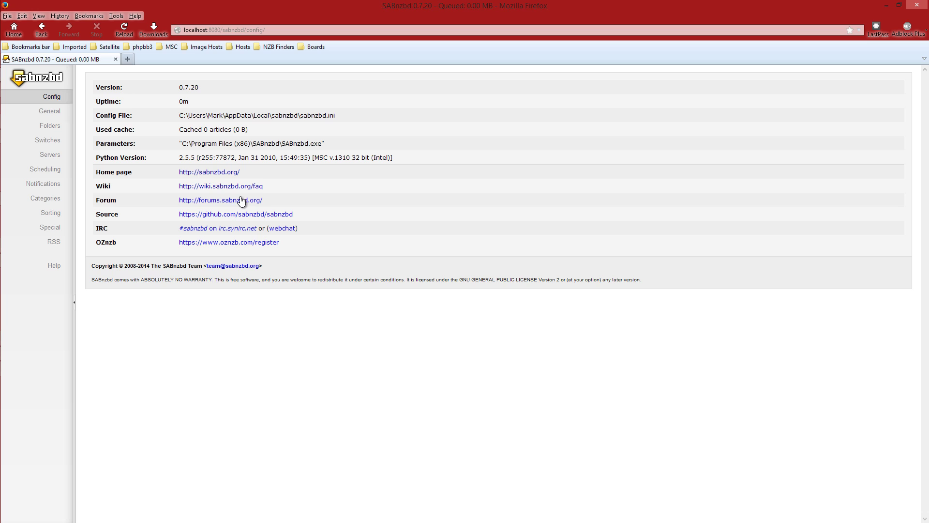
{"action": "left_click", "coordinate": [51, 115]}
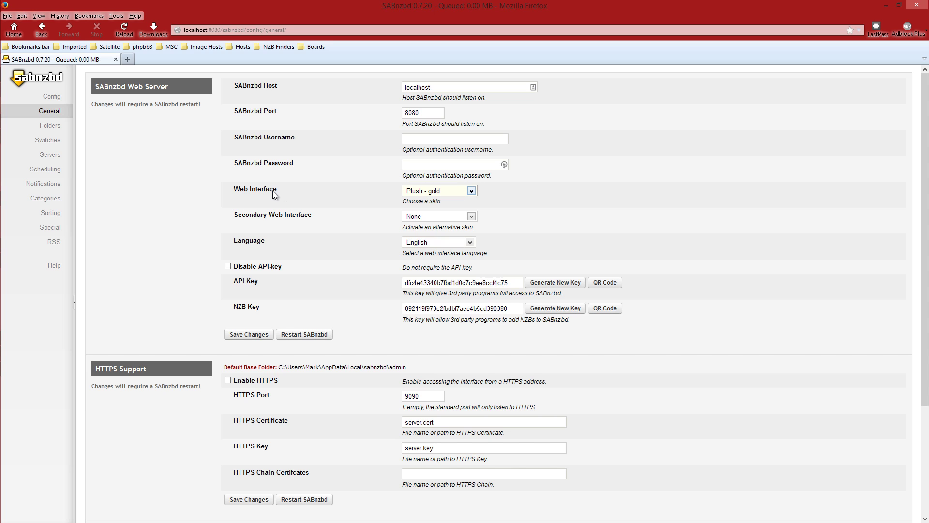
{"action": "left_click", "coordinate": [472, 192]}
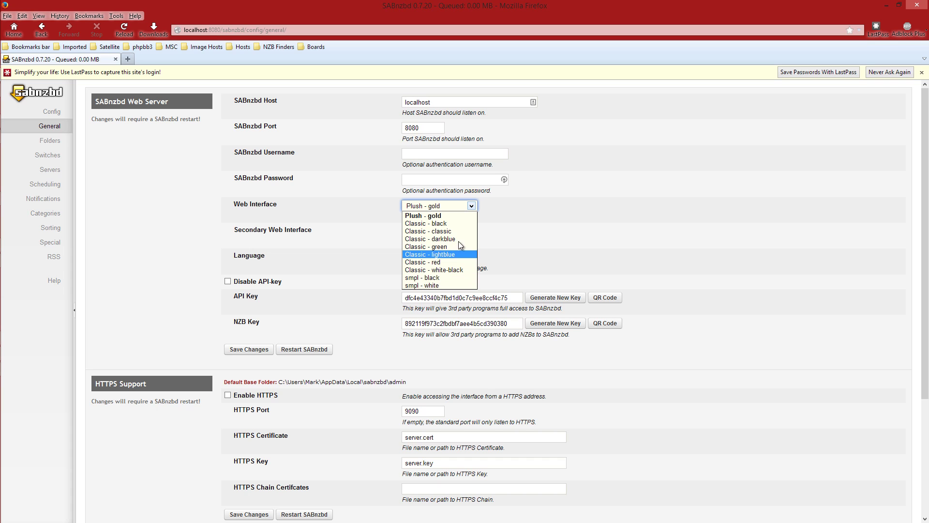
{"action": "left_click", "coordinate": [476, 206]}
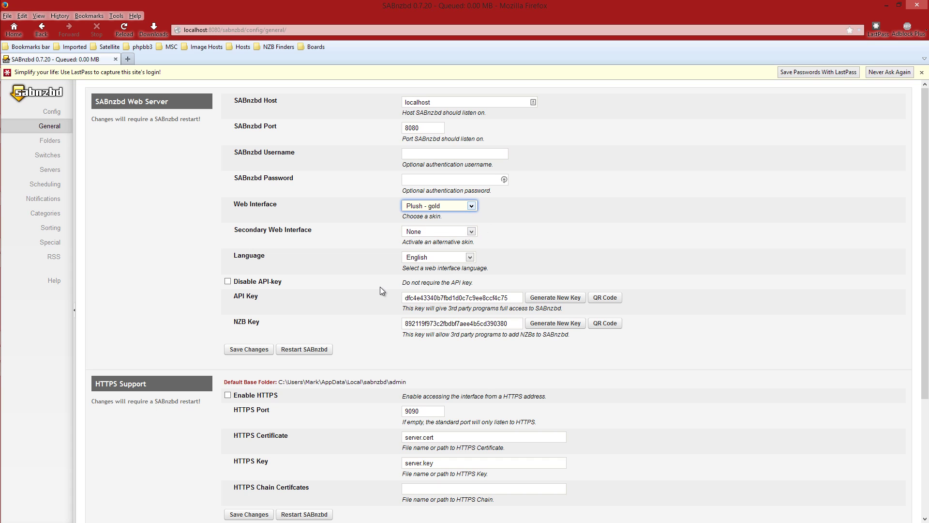
{"action": "left_click", "coordinate": [249, 348]}
{"action": "scroll", "coordinate": [268, 335], "scroll_direction": "down", "scroll_amount": 3}
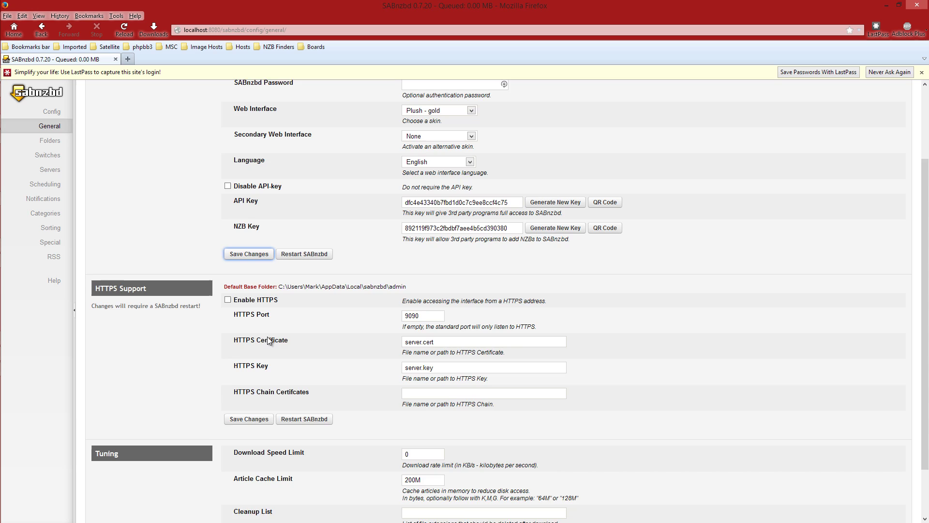
{"action": "scroll", "coordinate": [267, 336], "scroll_direction": "down", "scroll_amount": 2}
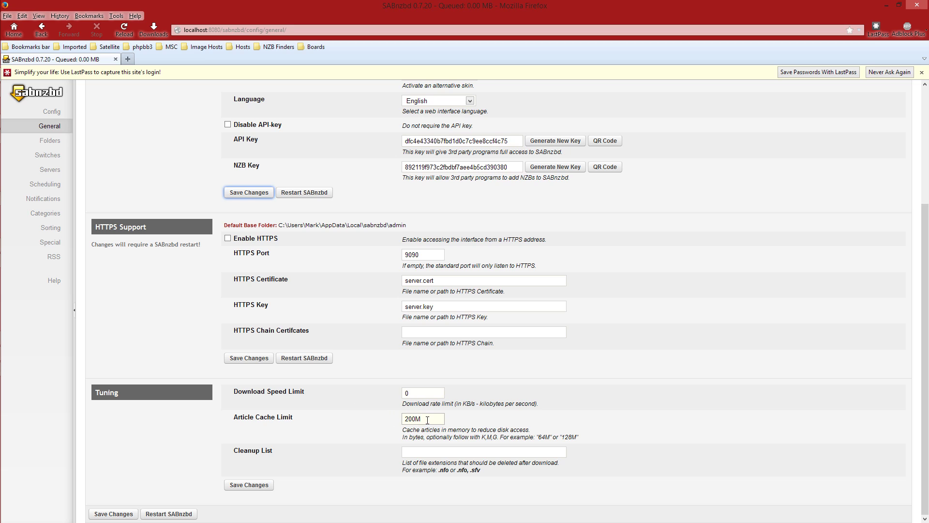
{"action": "left_click_drag", "start_coordinate": [427, 419], "coordinate": [399, 424]}
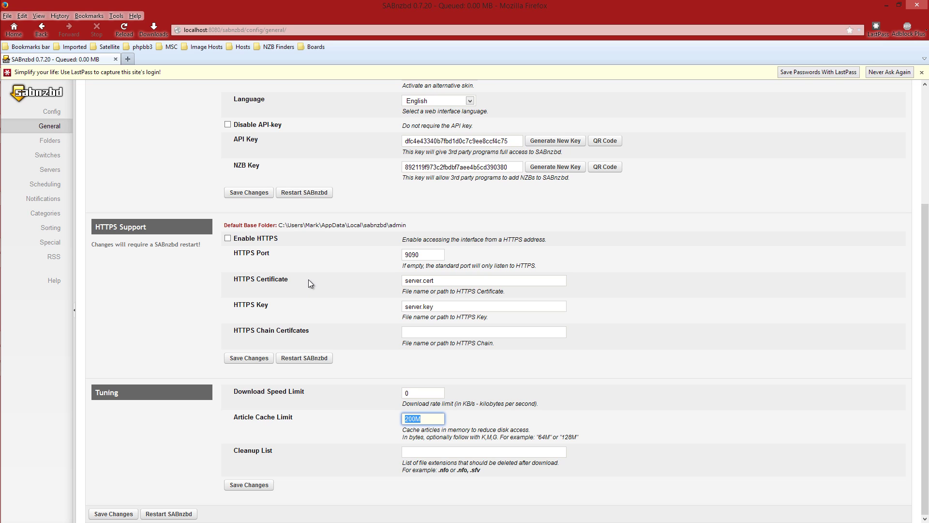
Show SABnzbd's Folders settings, currently pointing to C:\nzb\Incomplete and C:\nzb\Complete.
{"action": "left_click", "coordinate": [50, 140]}
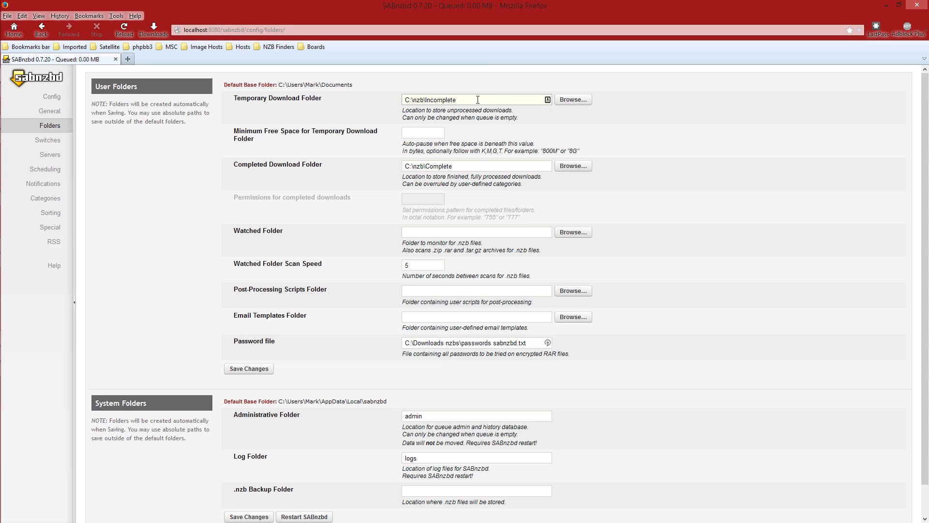
Set the Temporary Download Folder to C:\Download nzb\Incomplete.
{"action": "left_click", "coordinate": [568, 101]}
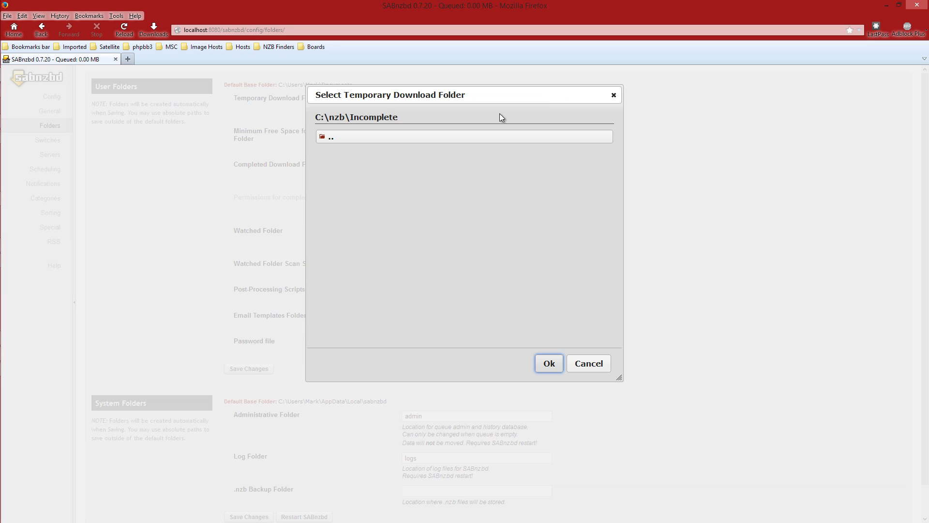
{"action": "left_click", "coordinate": [321, 139]}
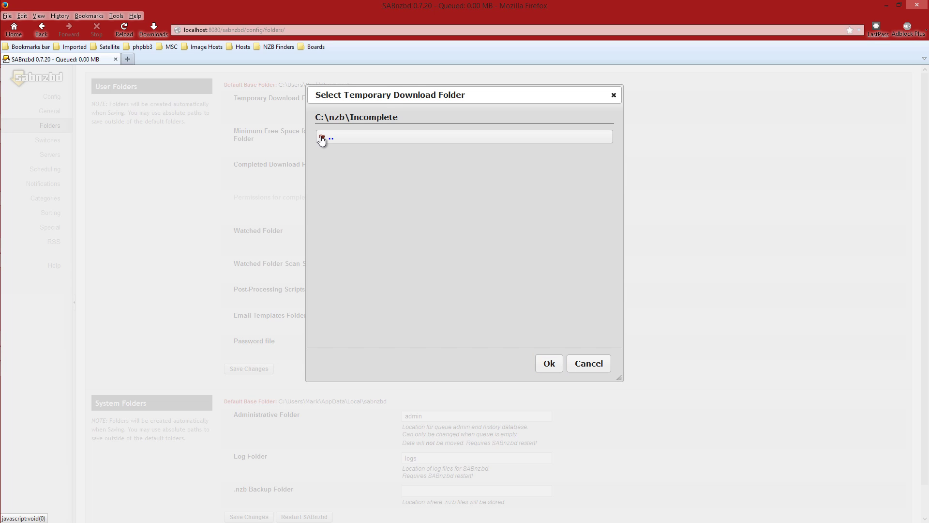
{"action": "left_click", "coordinate": [322, 139]}
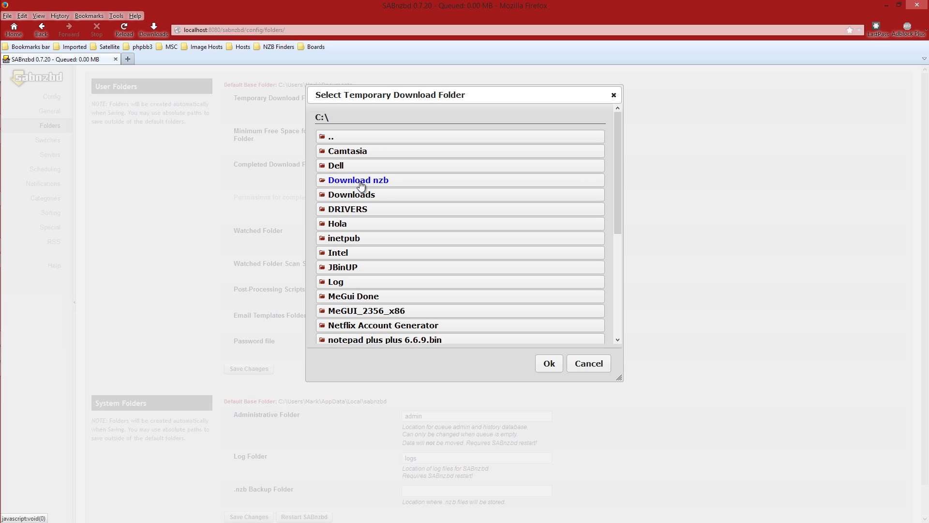
{"action": "left_click", "coordinate": [322, 181]}
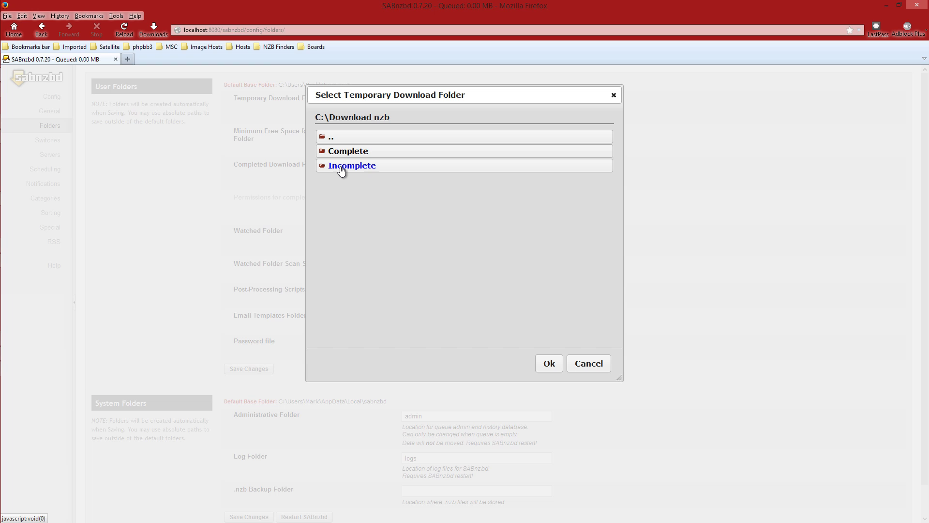
{"action": "left_click", "coordinate": [341, 166]}
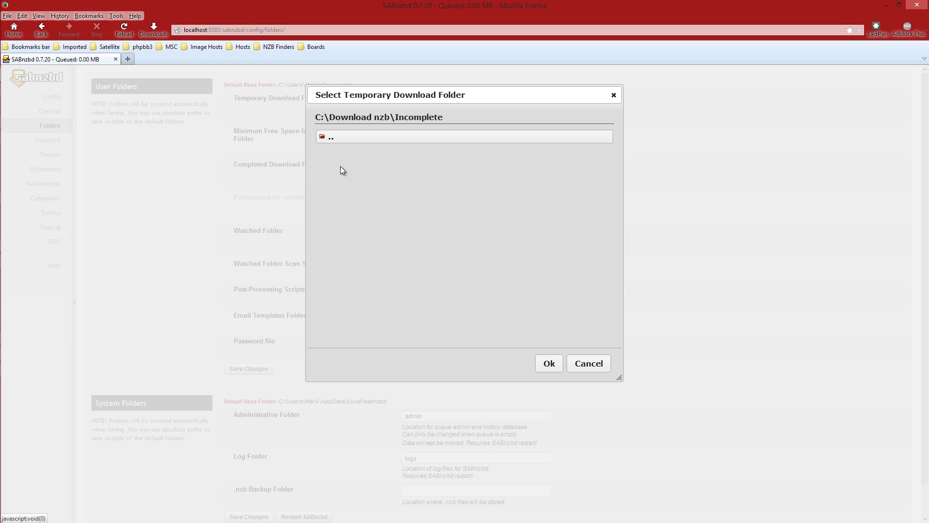
{"action": "left_click", "coordinate": [549, 364]}
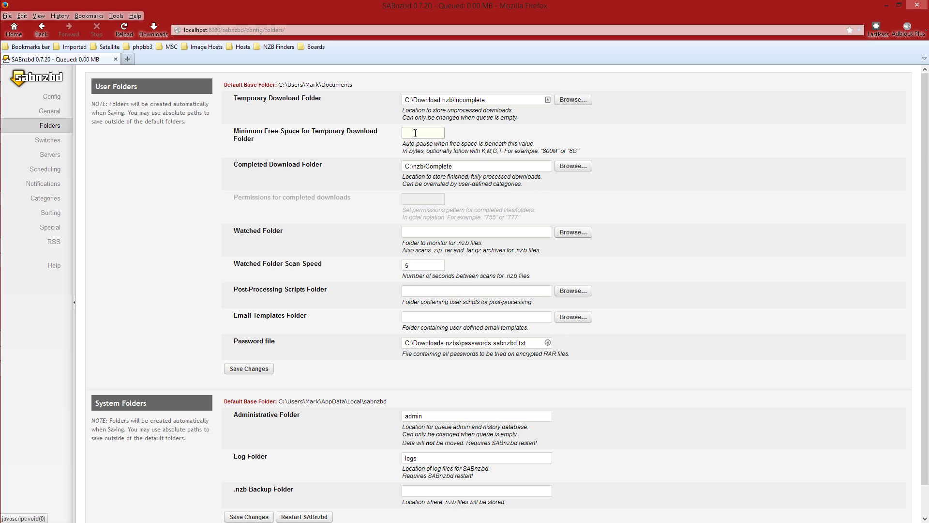
{"action": "left_click", "coordinate": [252, 167]}
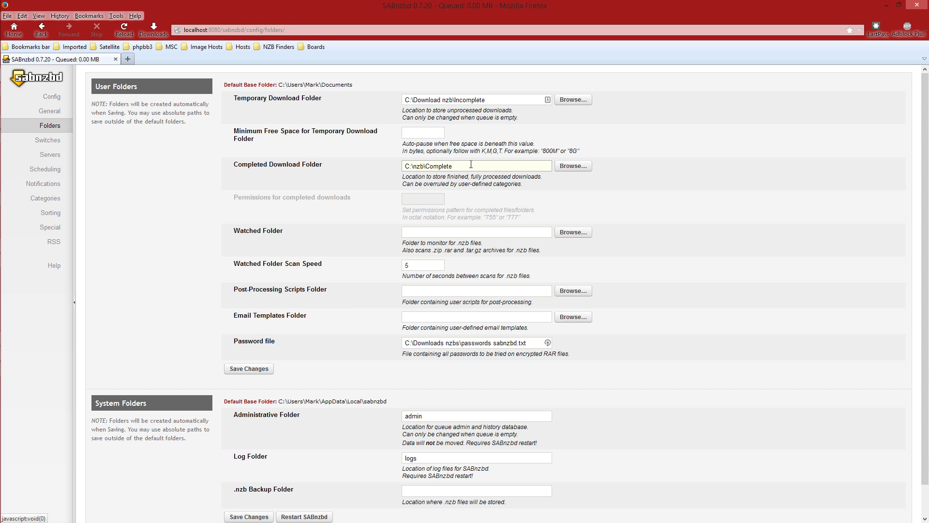
Set the Completed Download Folder to C:\Download nzb\Complete.
{"action": "left_click", "coordinate": [572, 168]}
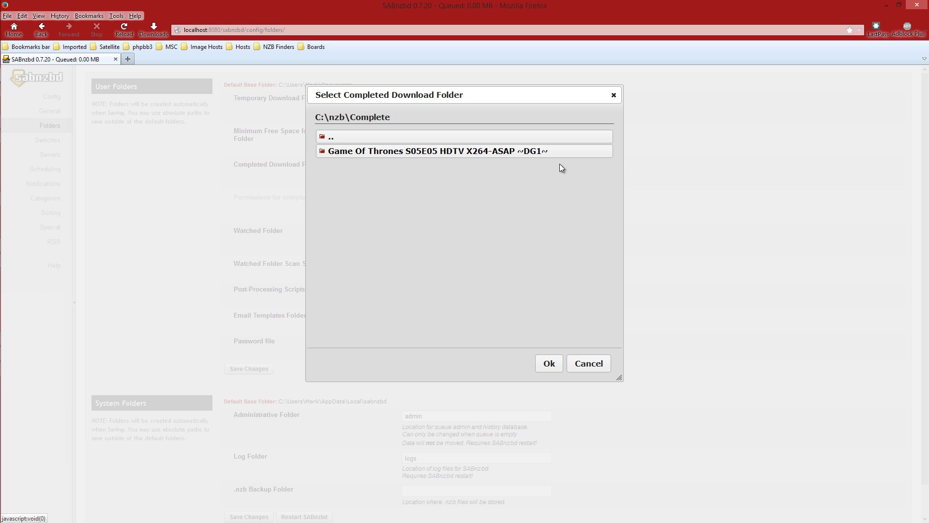
{"action": "left_click", "coordinate": [324, 141]}
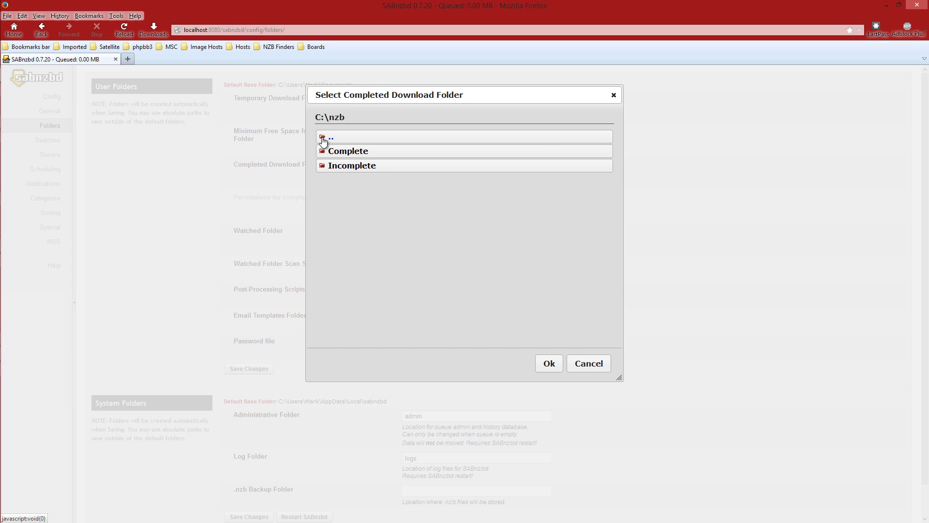
{"action": "left_click", "coordinate": [323, 139]}
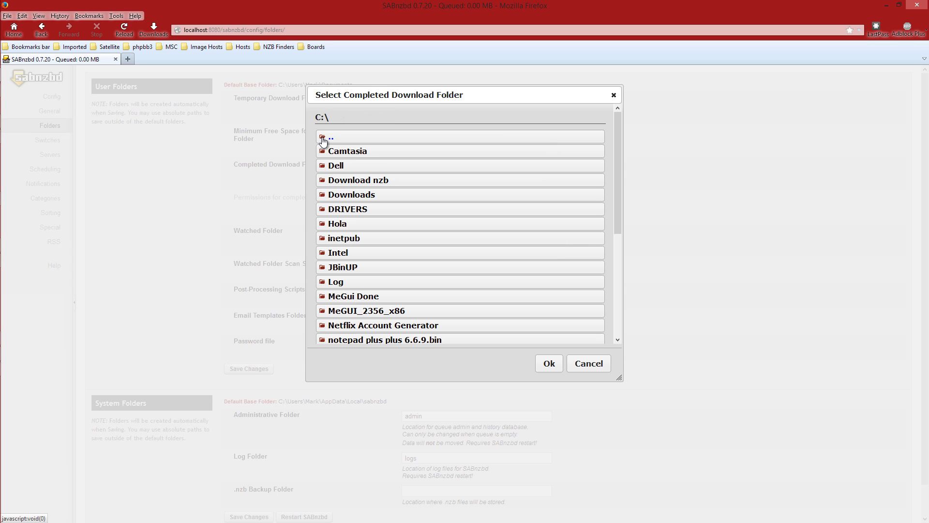
{"action": "left_click", "coordinate": [323, 182]}
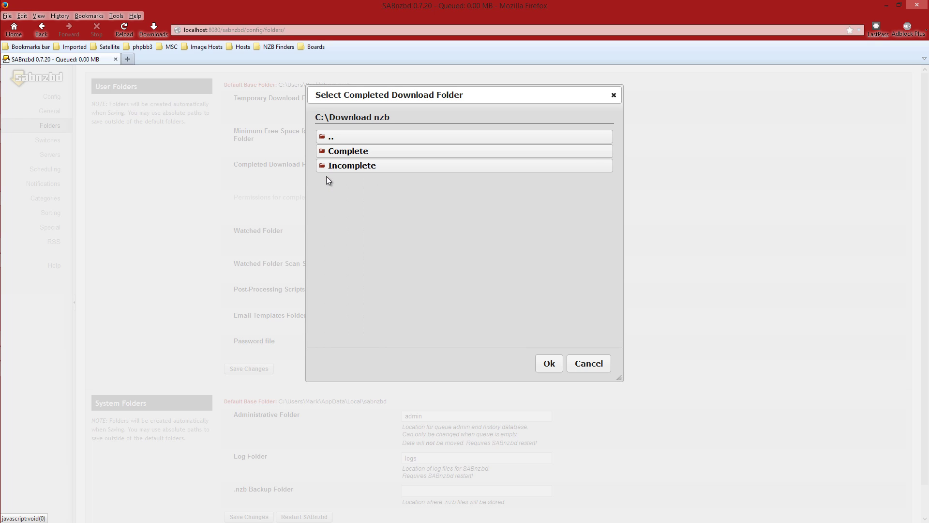
{"action": "left_click", "coordinate": [347, 149]}
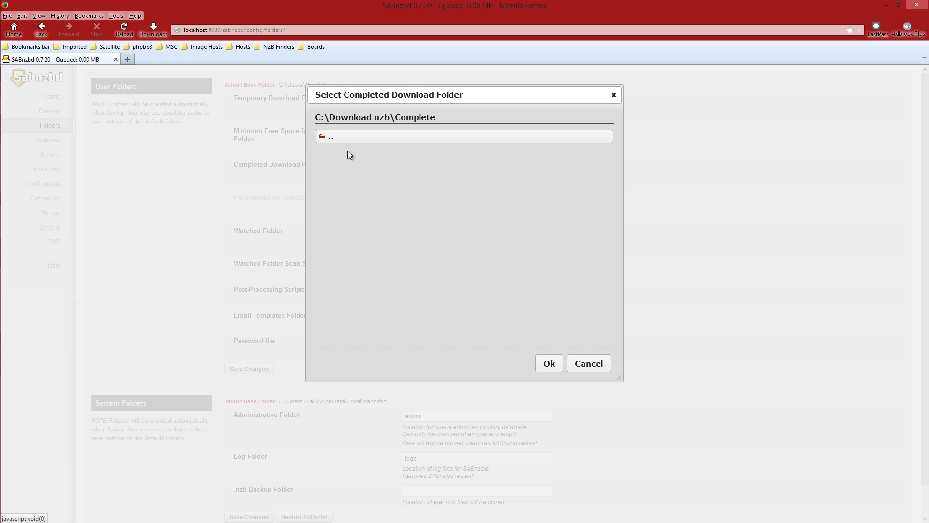
{"action": "left_click", "coordinate": [549, 364]}
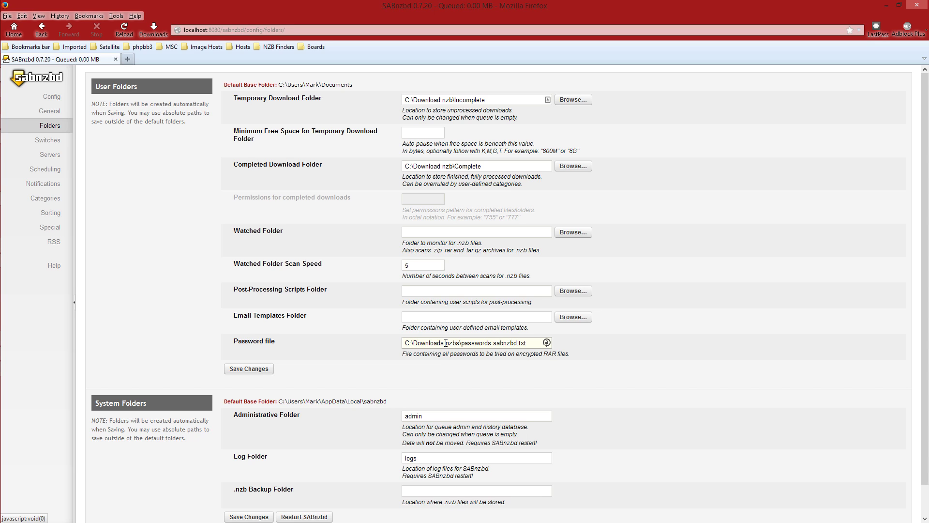
Save the new folder settings and go to SABnzbd's Switches page.
{"action": "scroll", "coordinate": [446, 346], "scroll_direction": "down", "scroll_amount": 2}
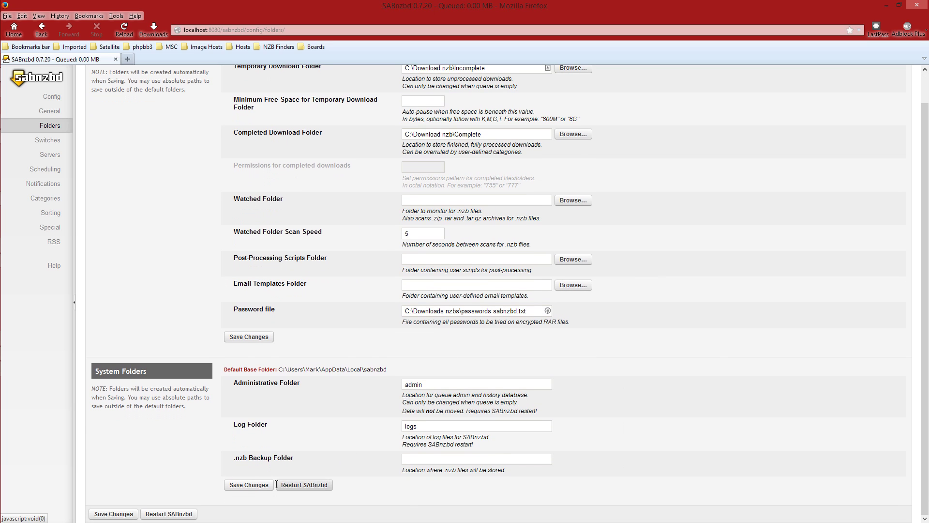
{"action": "left_click", "coordinate": [251, 487]}
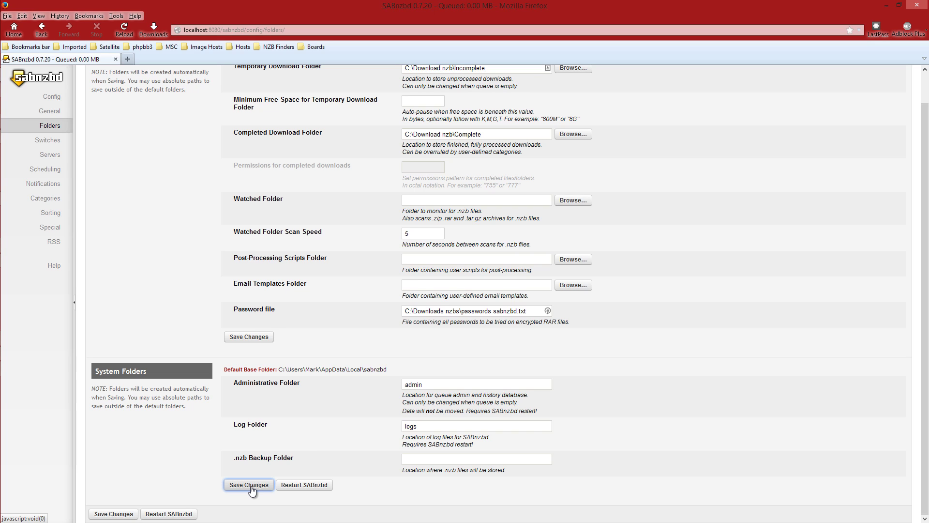
{"action": "left_click", "coordinate": [251, 486]}
{"action": "left_click", "coordinate": [54, 146]}
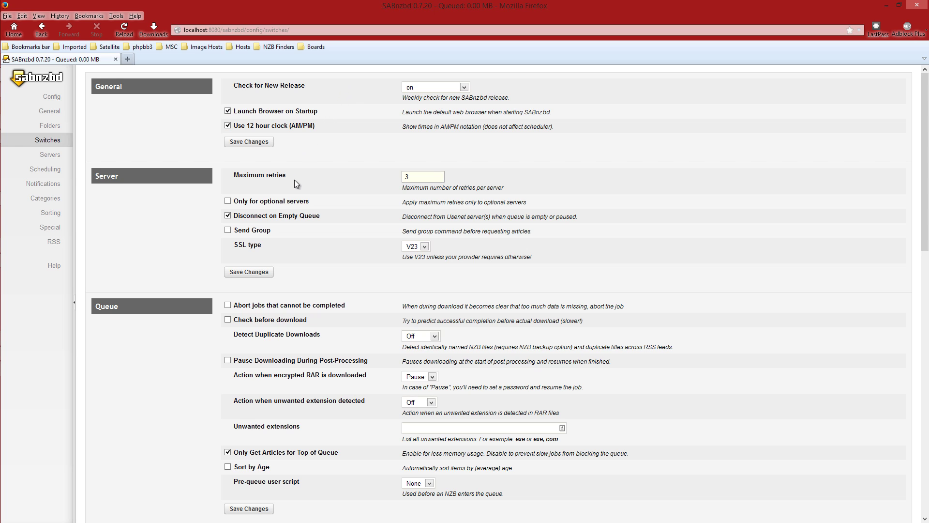
Confirm Extra PAR2 Parameters reads -t+ and save the post-processing switches.
{"action": "scroll", "coordinate": [295, 305], "scroll_direction": "down", "scroll_amount": 4}
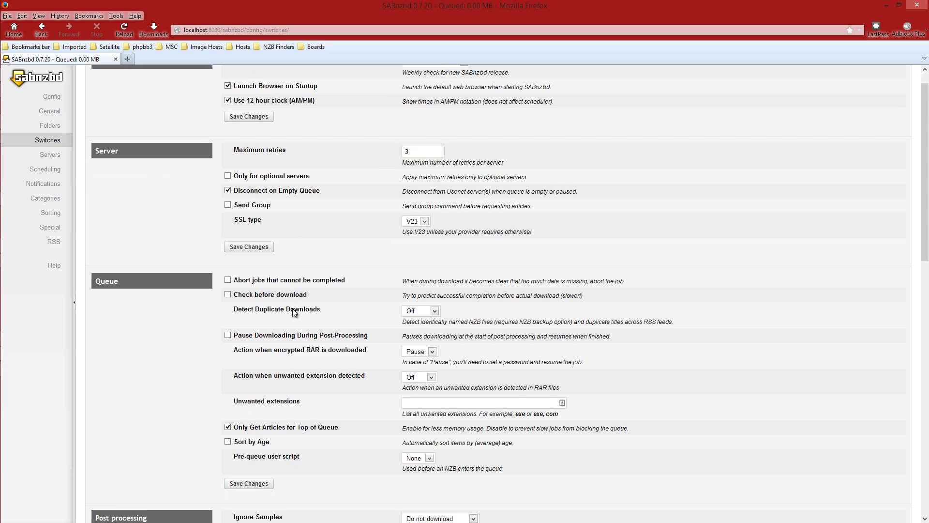
{"action": "scroll", "coordinate": [293, 308], "scroll_direction": "down", "scroll_amount": 3}
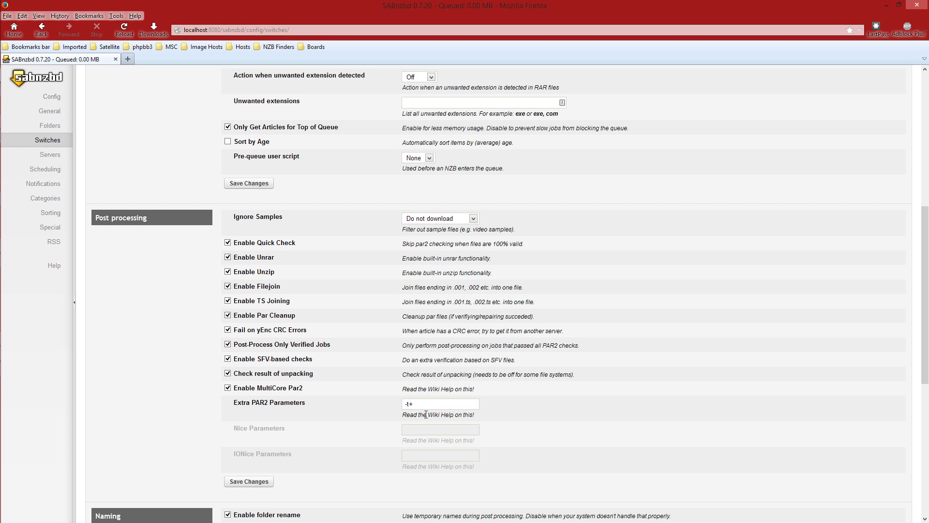
{"action": "left_click_drag", "start_coordinate": [415, 404], "coordinate": [397, 406]}
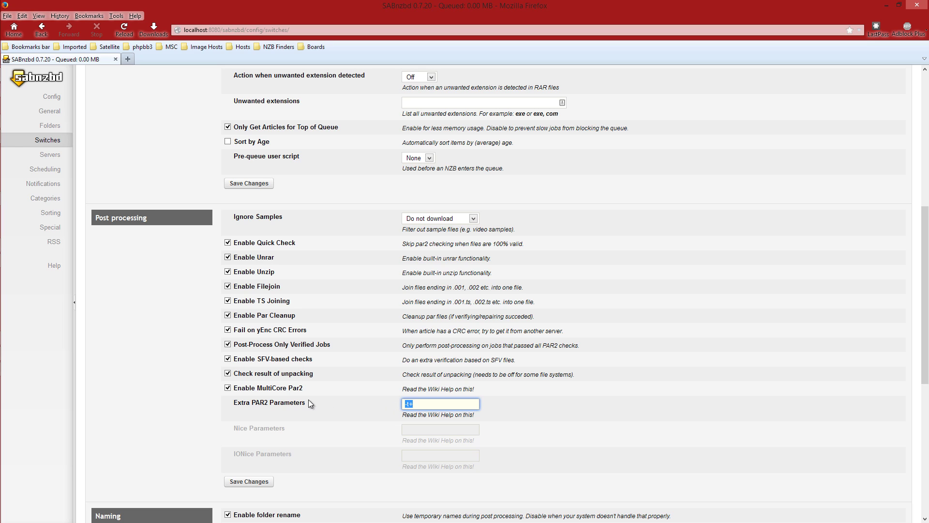
{"action": "scroll", "coordinate": [278, 390], "scroll_direction": "down", "scroll_amount": 4}
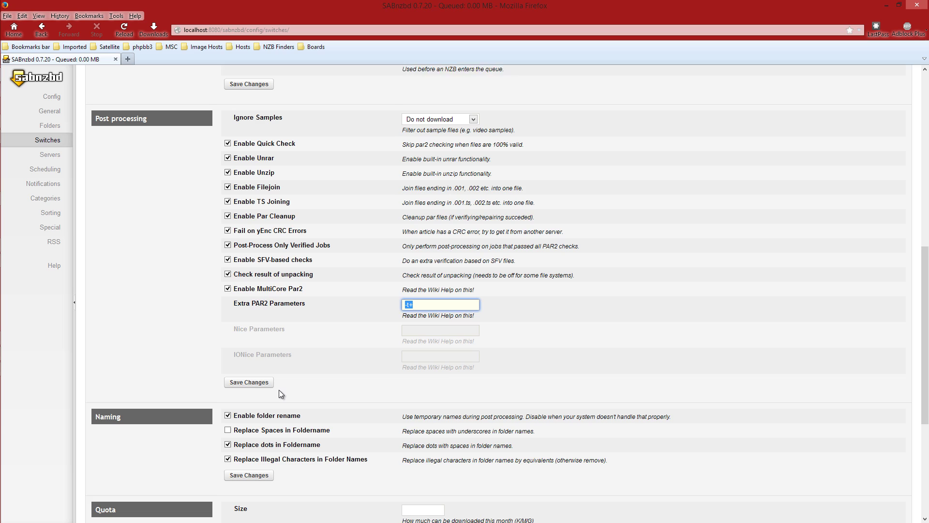
{"action": "scroll", "coordinate": [269, 378], "scroll_direction": "down", "scroll_amount": 2}
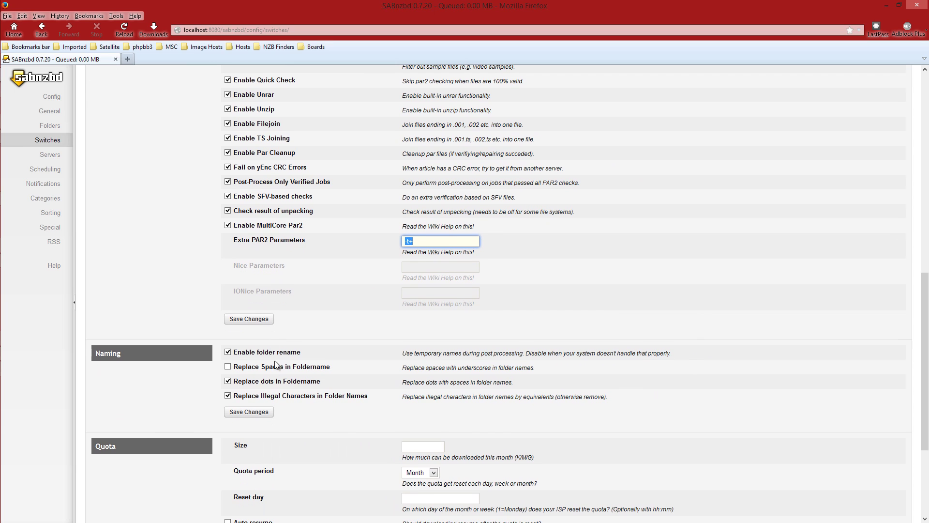
{"action": "left_click", "coordinate": [248, 318]}
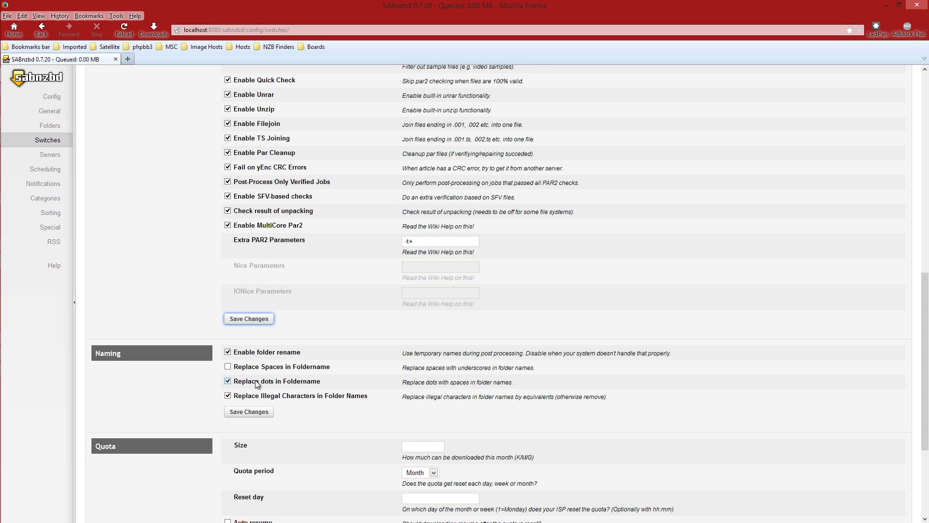
Save the Naming switches, with Replace dots in Foldername on.
{"action": "scroll", "coordinate": [256, 382], "scroll_direction": "down", "scroll_amount": 3}
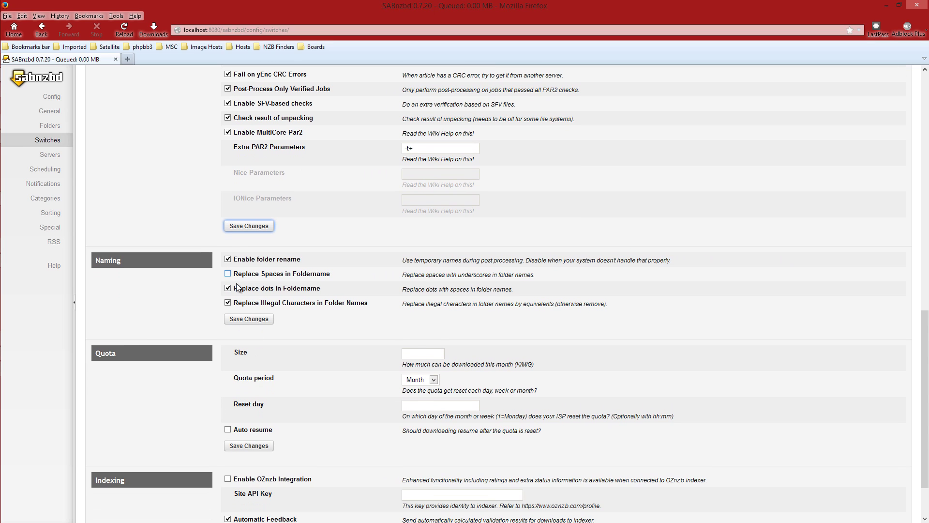
{"action": "left_click", "coordinate": [248, 318]}
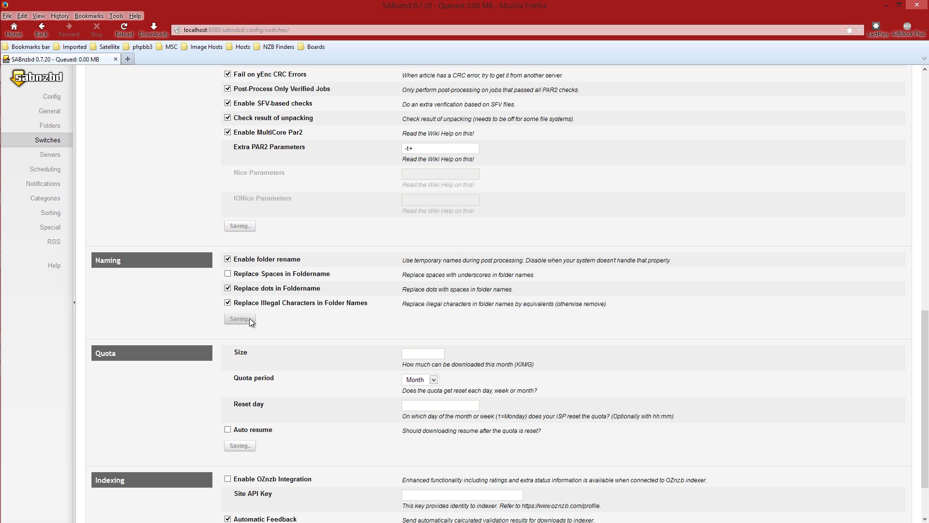
{"action": "scroll", "coordinate": [250, 322], "scroll_direction": "down", "scroll_amount": 2}
{"action": "scroll", "coordinate": [251, 322], "scroll_direction": "down", "scroll_amount": 1}
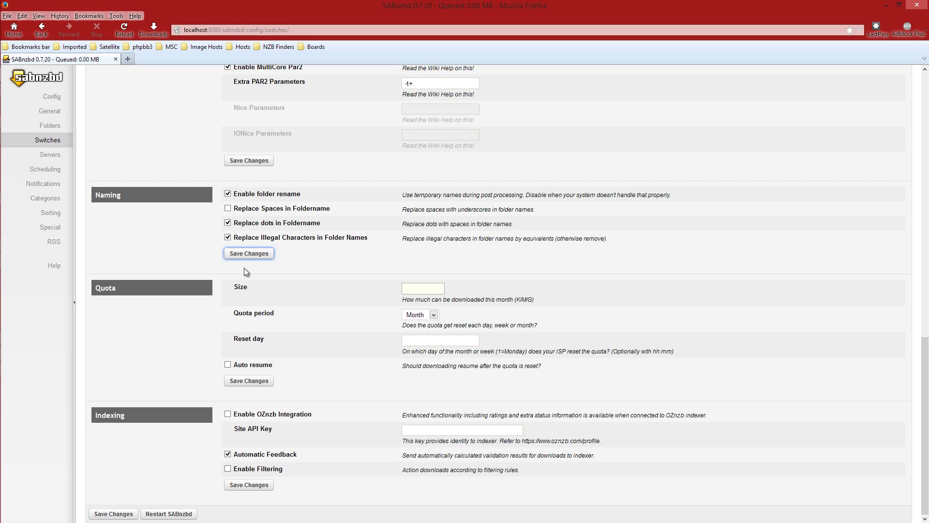
Go to the Servers settings page listing the four news servers.
{"action": "left_click", "coordinate": [49, 156]}
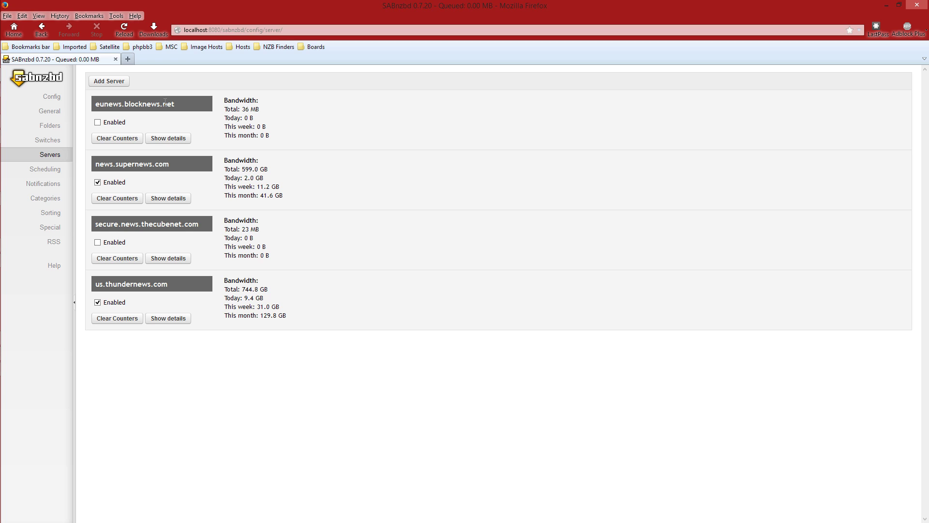
Open a blank Add Server form above the server list.
{"action": "left_click", "coordinate": [112, 81]}
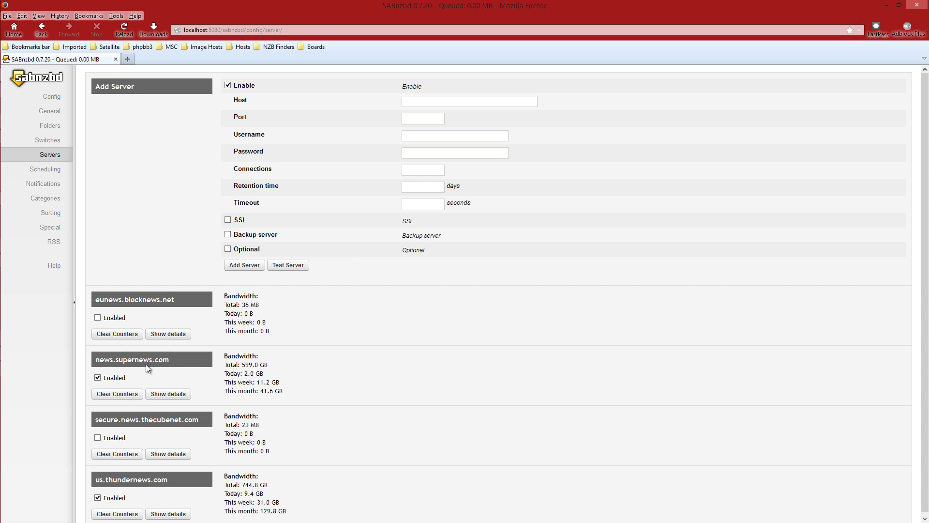
{"action": "left_click", "coordinate": [167, 394]}
{"action": "scroll", "coordinate": [360, 316], "scroll_direction": "down", "scroll_amount": 5}
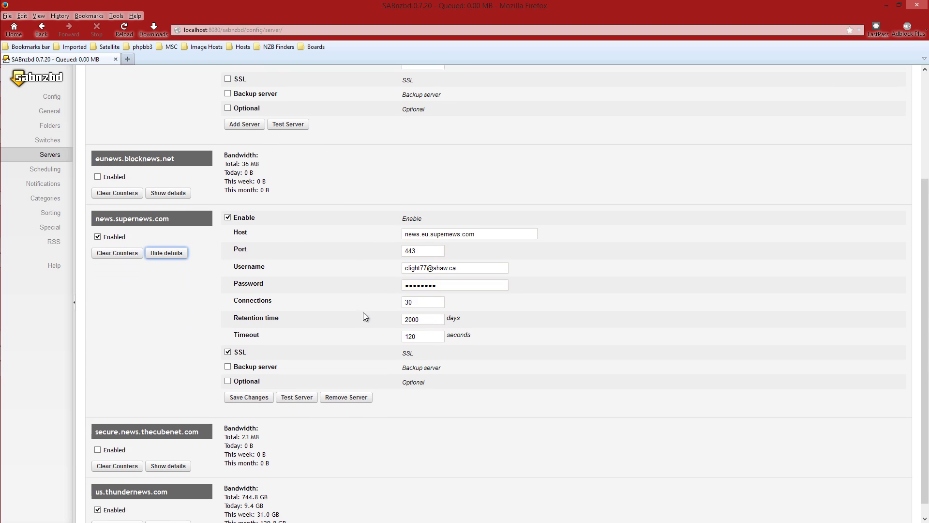
{"action": "scroll", "coordinate": [365, 317], "scroll_direction": "down", "scroll_amount": 1}
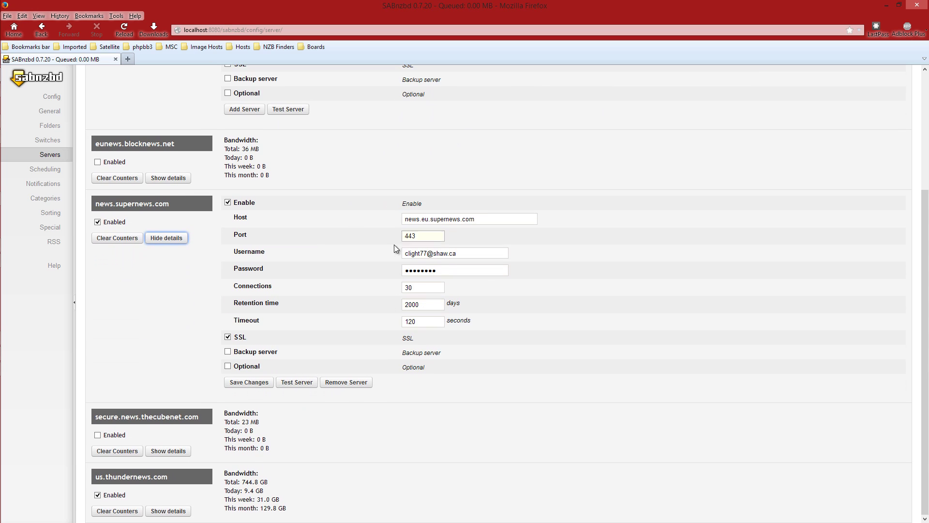
{"action": "left_click", "coordinate": [241, 220]}
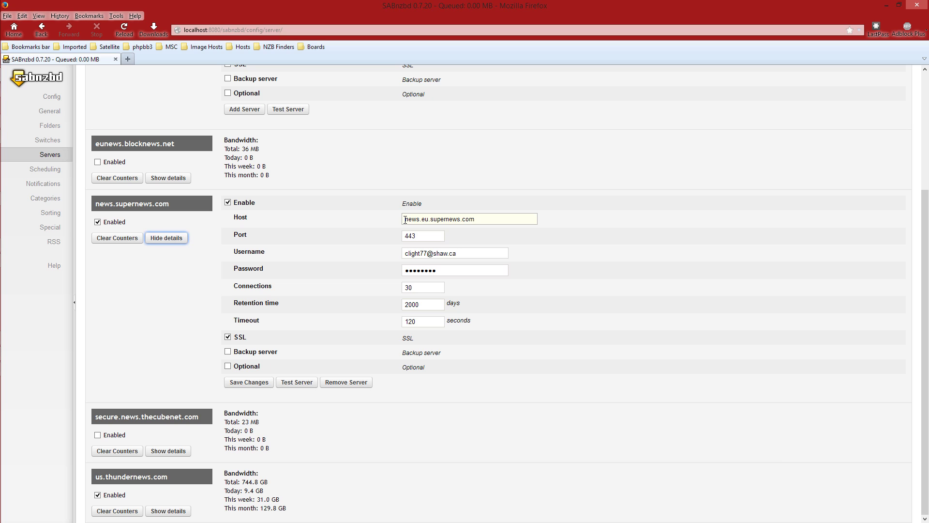
{"action": "left_click", "coordinate": [411, 236]}
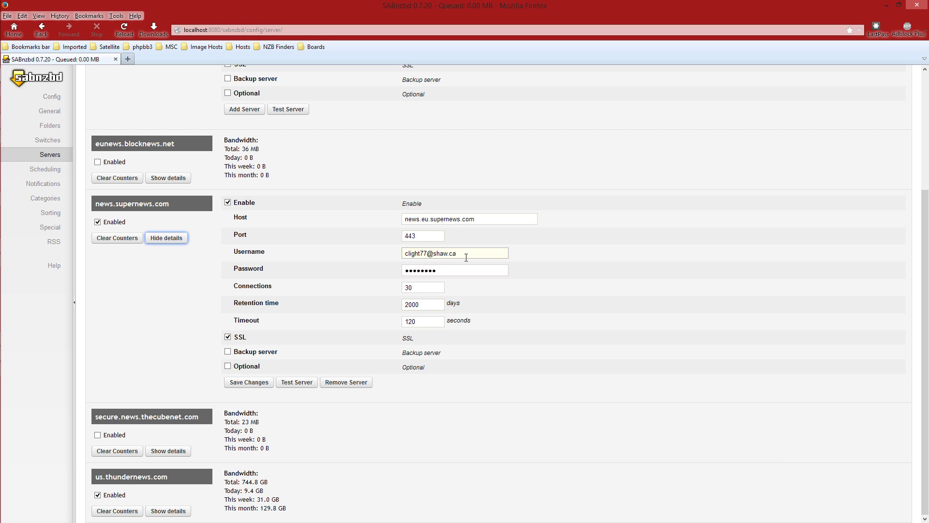
{"action": "left_click", "coordinate": [443, 268]}
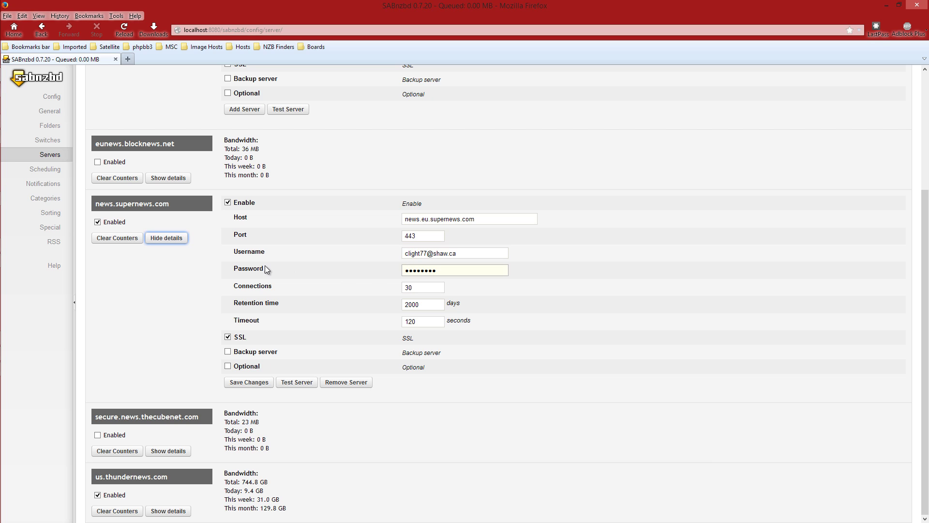
{"action": "double_click", "coordinate": [409, 287]}
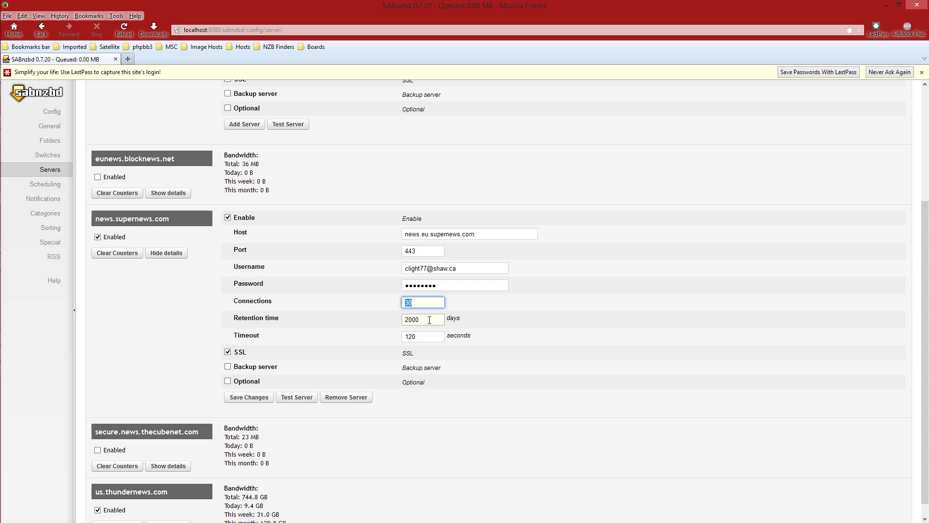
{"action": "left_click_drag", "start_coordinate": [429, 319], "coordinate": [404, 322]}
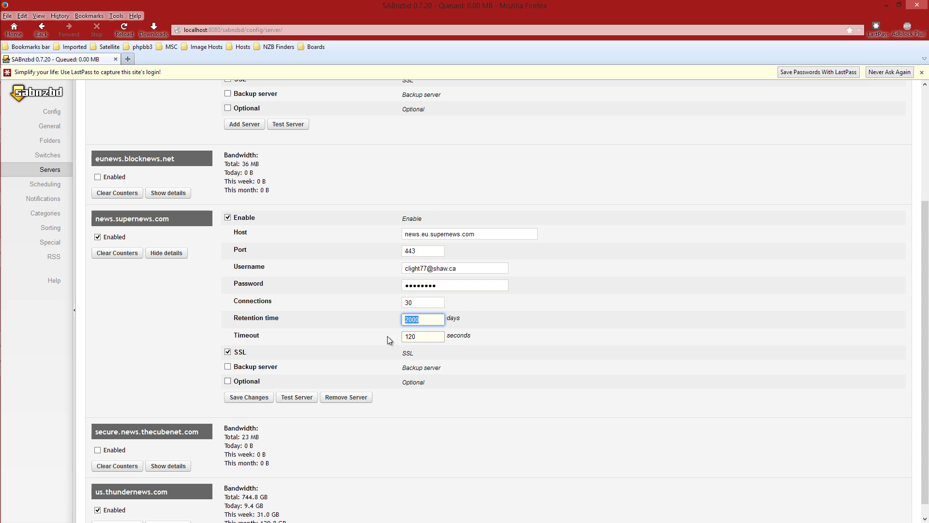
{"action": "double_click", "coordinate": [404, 337]}
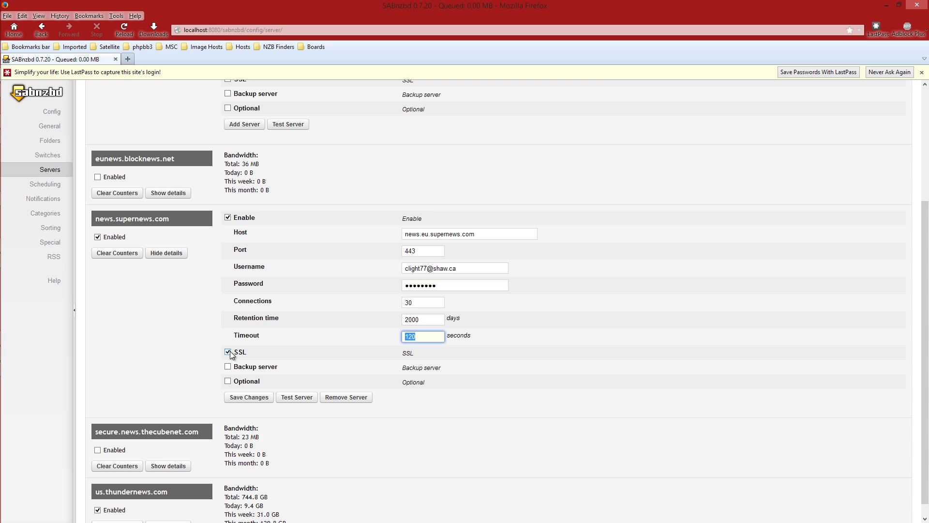
{"action": "scroll", "coordinate": [338, 315], "scroll_direction": "up", "scroll_amount": 5}
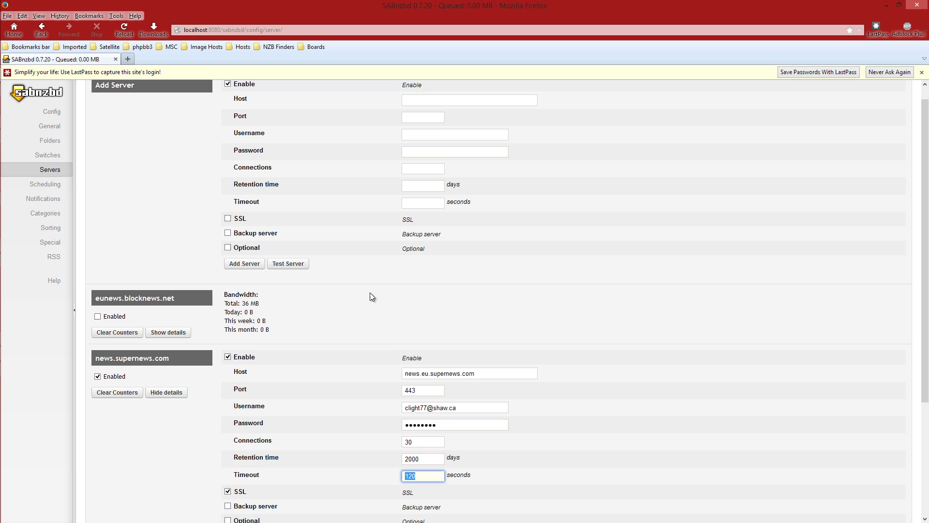
{"action": "scroll", "coordinate": [370, 292], "scroll_direction": "down", "scroll_amount": 1}
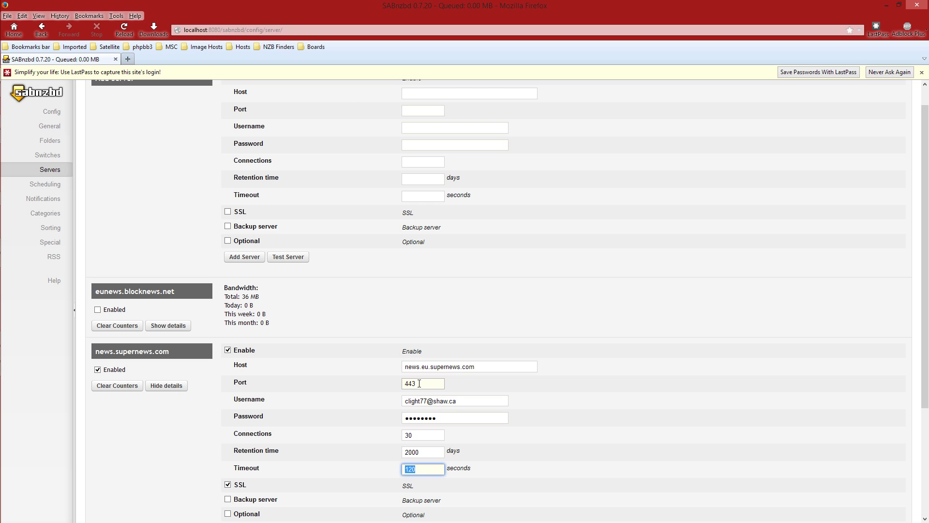
{"action": "scroll", "coordinate": [419, 383], "scroll_direction": "down", "scroll_amount": 4}
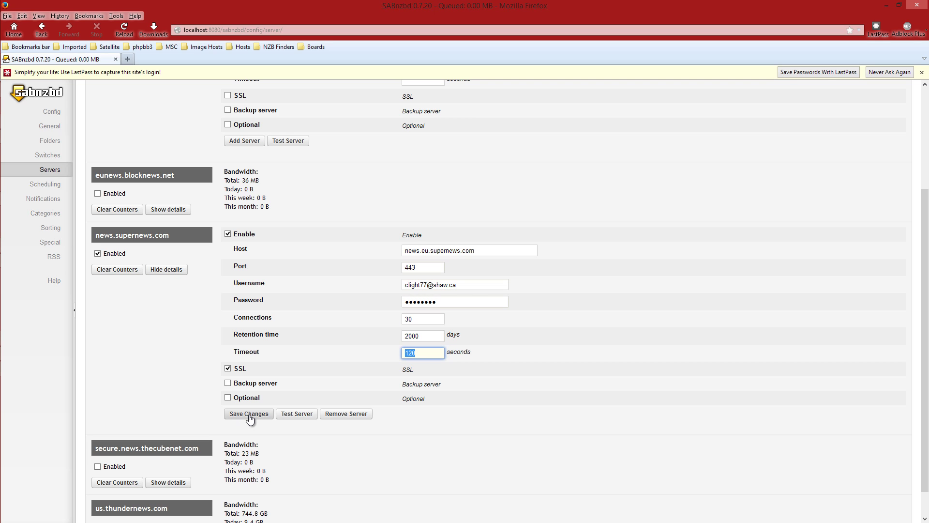
Save news.supernews.com's settings, then test it and acknowledge the 'Connection Successful!' result.
{"action": "left_click", "coordinate": [249, 415]}
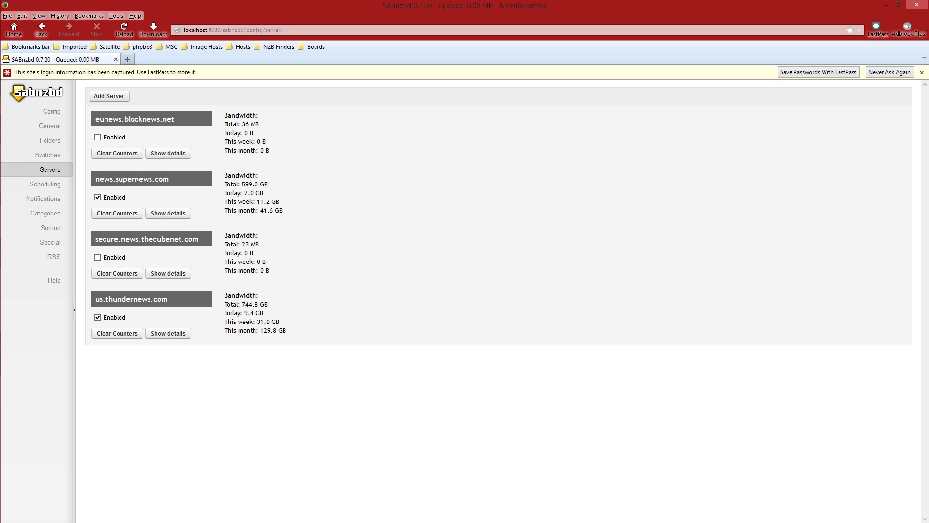
{"action": "left_click", "coordinate": [166, 216]}
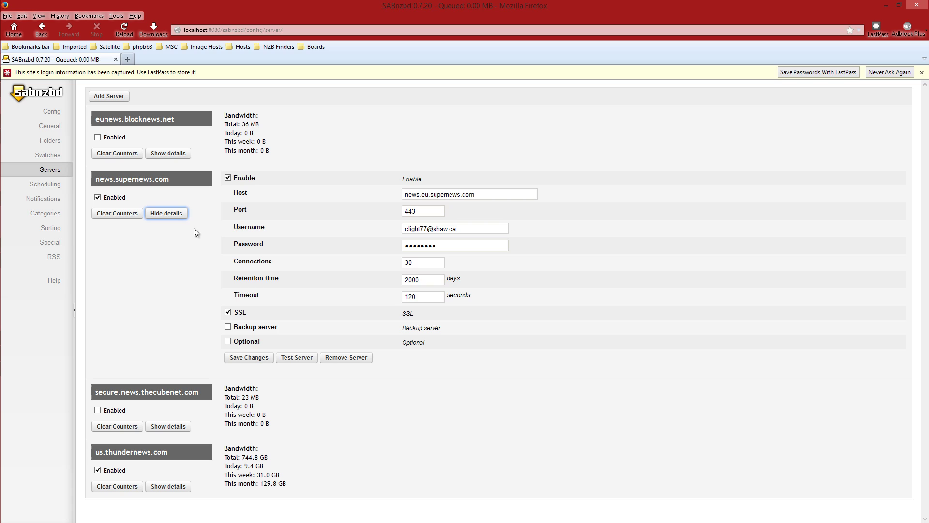
{"action": "left_click", "coordinate": [297, 358]}
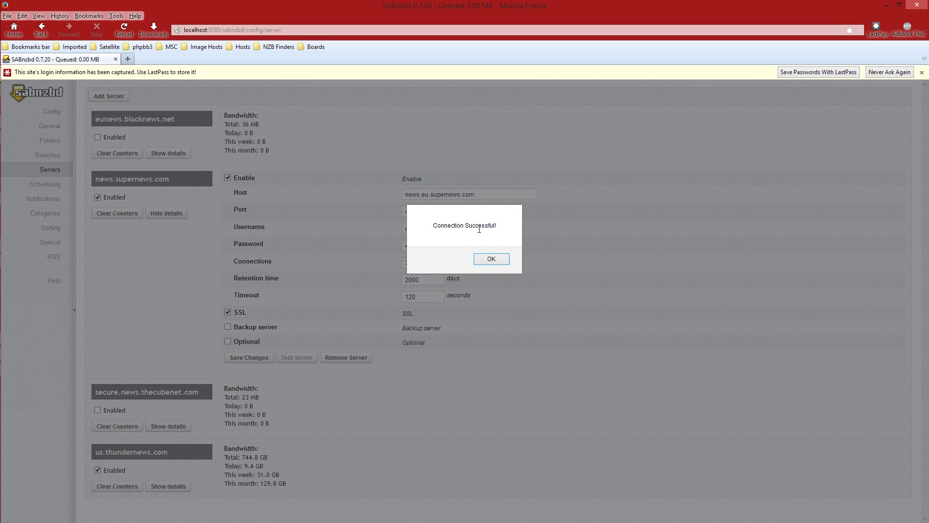
{"action": "left_click", "coordinate": [489, 260]}
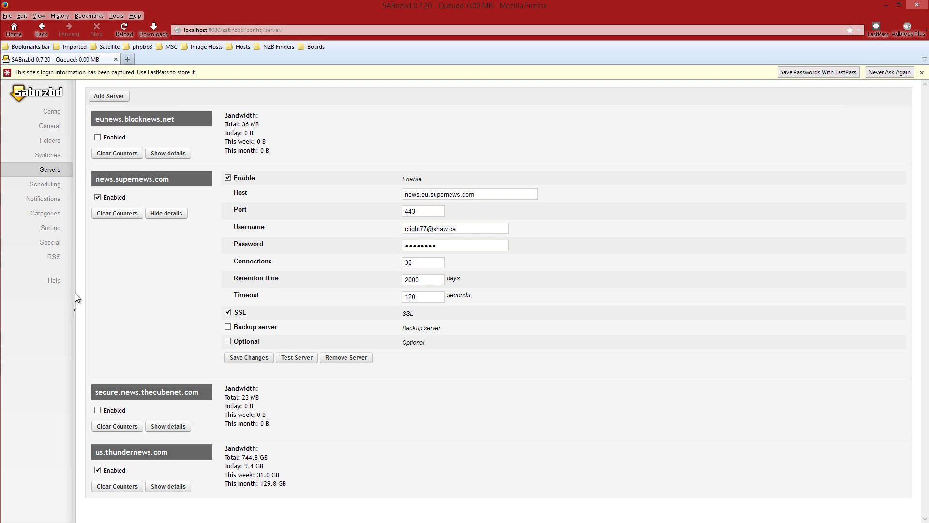
Save the supernews server settings and return to SABnzbd's main Downloads page.
{"action": "left_click", "coordinate": [248, 358]}
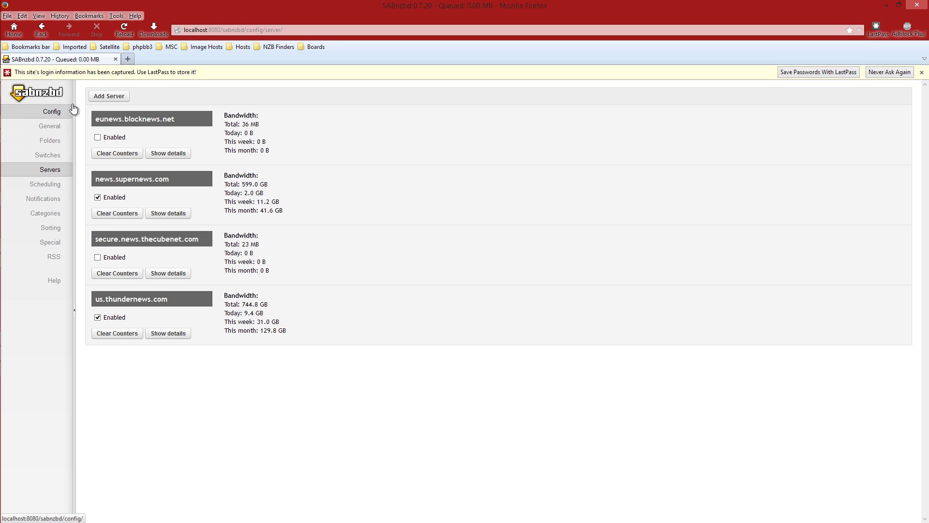
{"action": "left_click", "coordinate": [44, 92]}
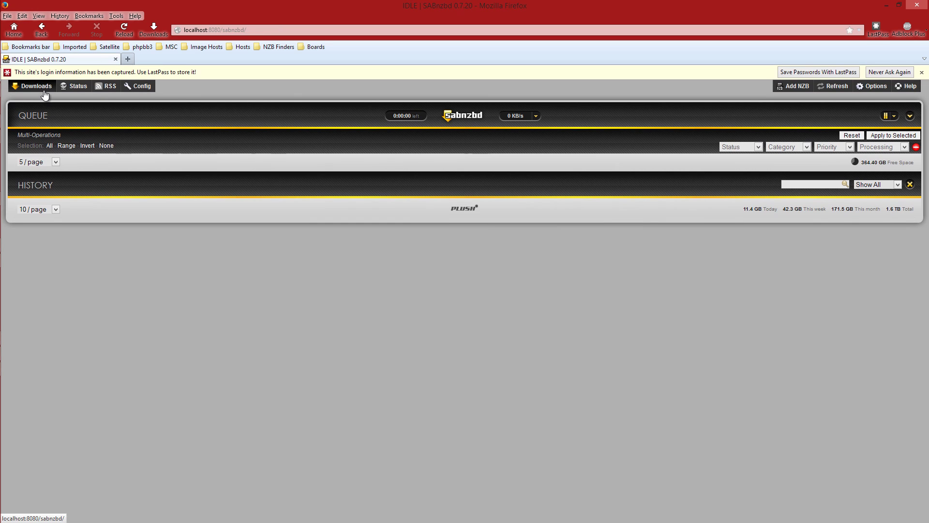
{"action": "left_click", "coordinate": [921, 72]}
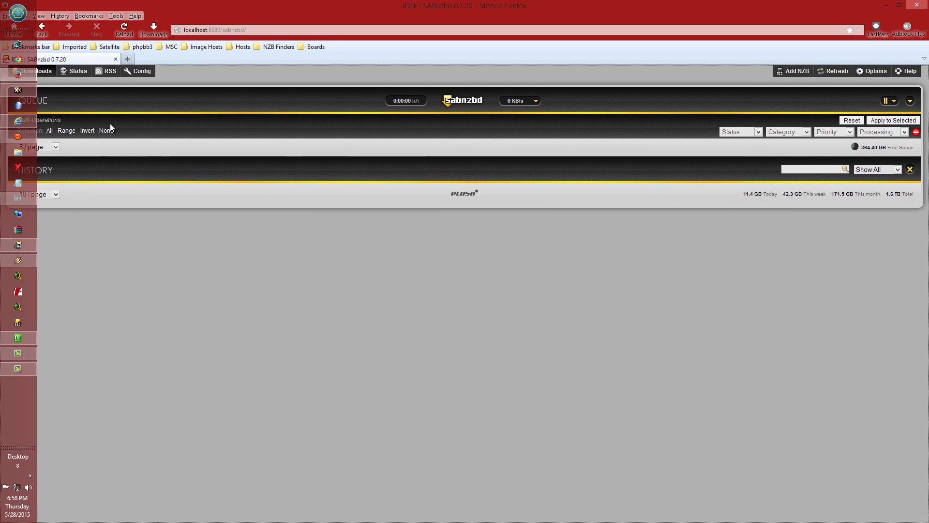
Keep the queue at 5 items per page and the history at 10 per page.
{"action": "left_click", "coordinate": [56, 149]}
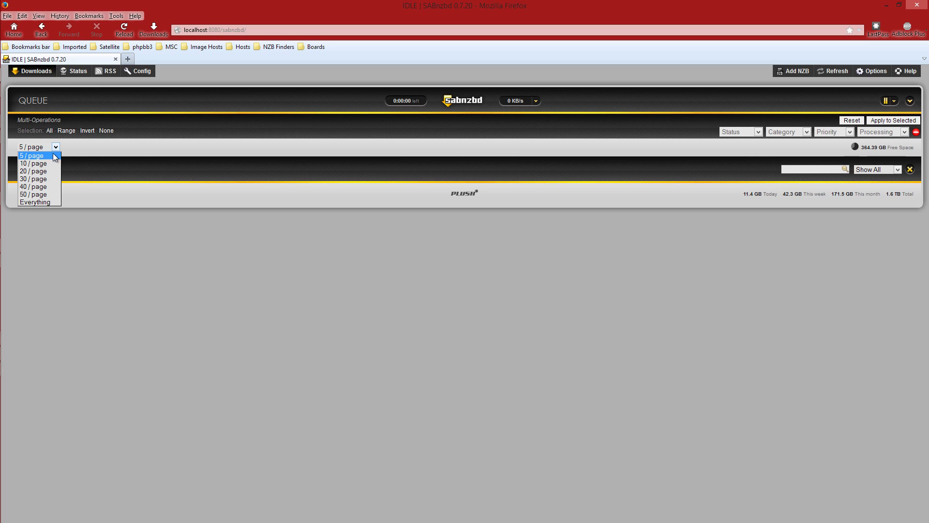
{"action": "left_click", "coordinate": [103, 149]}
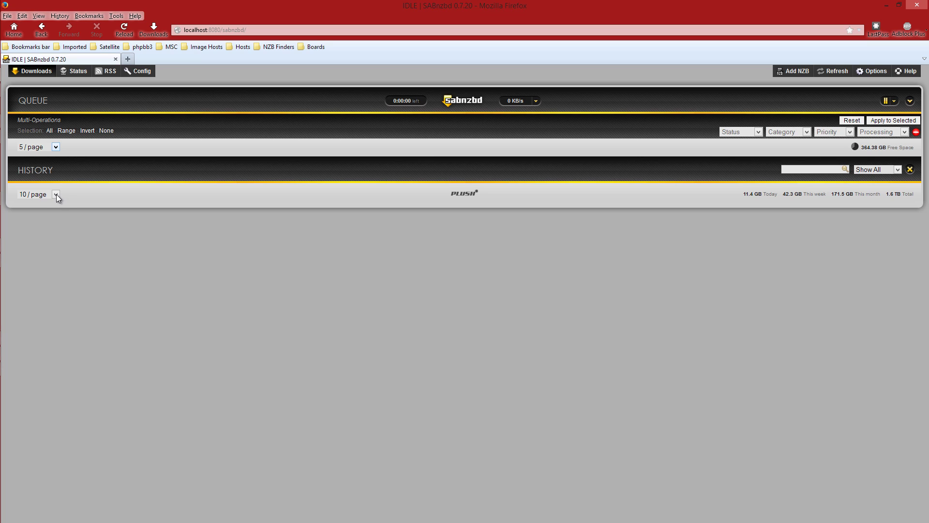
{"action": "left_click", "coordinate": [56, 194]}
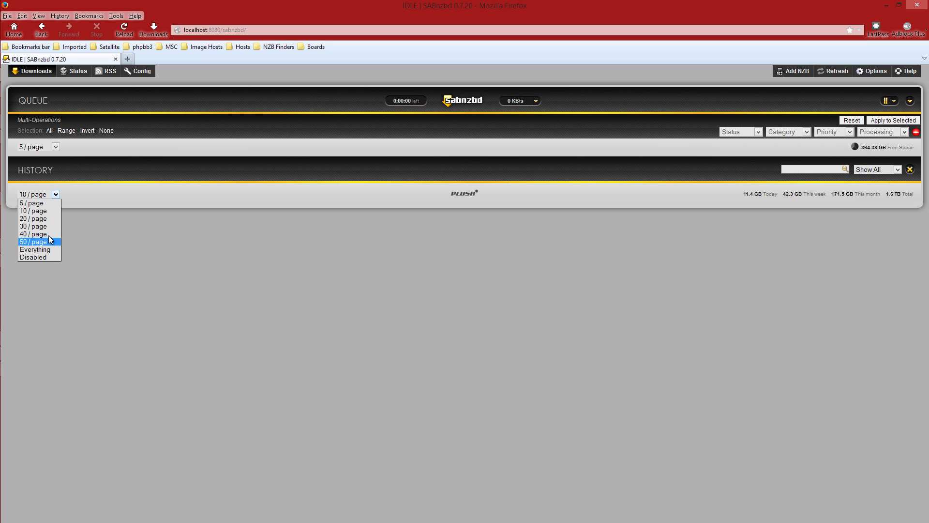
{"action": "left_click", "coordinate": [40, 211]}
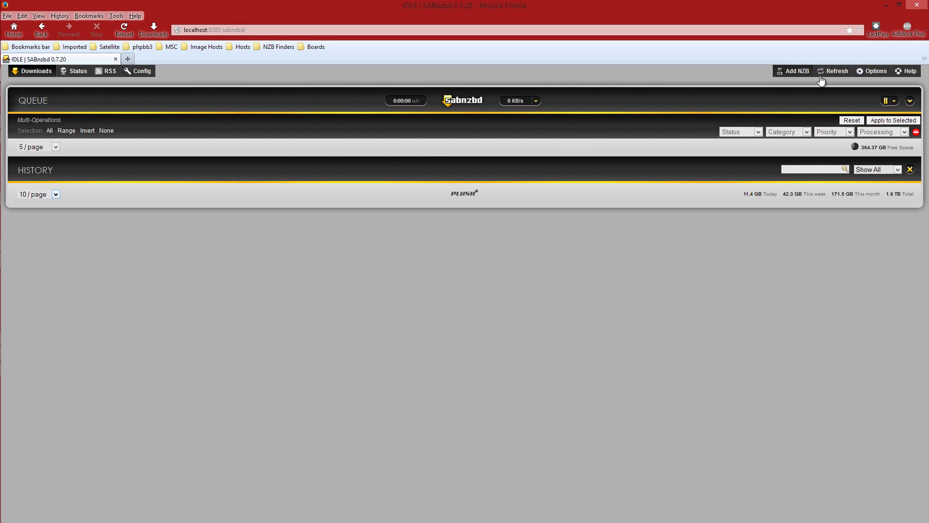
Upload Facsimile 999990978787405.nzb from C:\Downloads into the SABnzbd queue.
{"action": "left_click", "coordinate": [793, 75]}
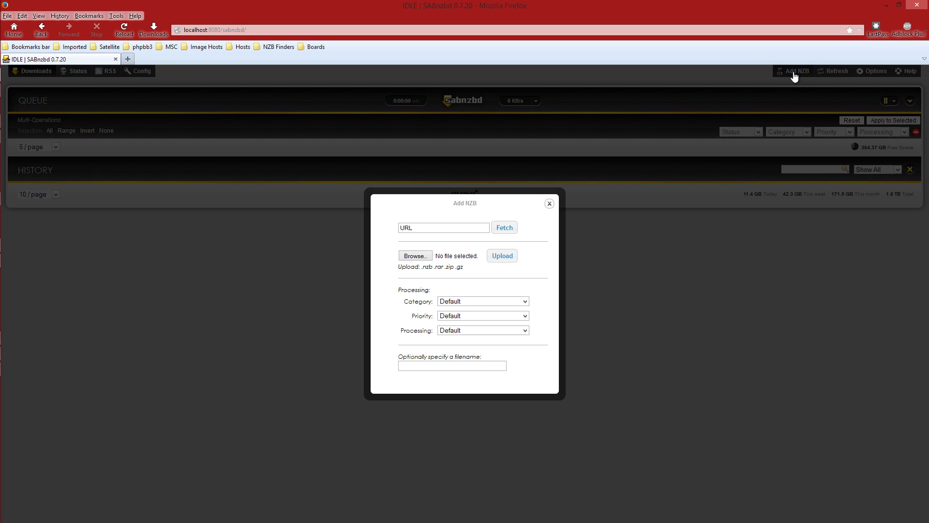
{"action": "left_click", "coordinate": [413, 256]}
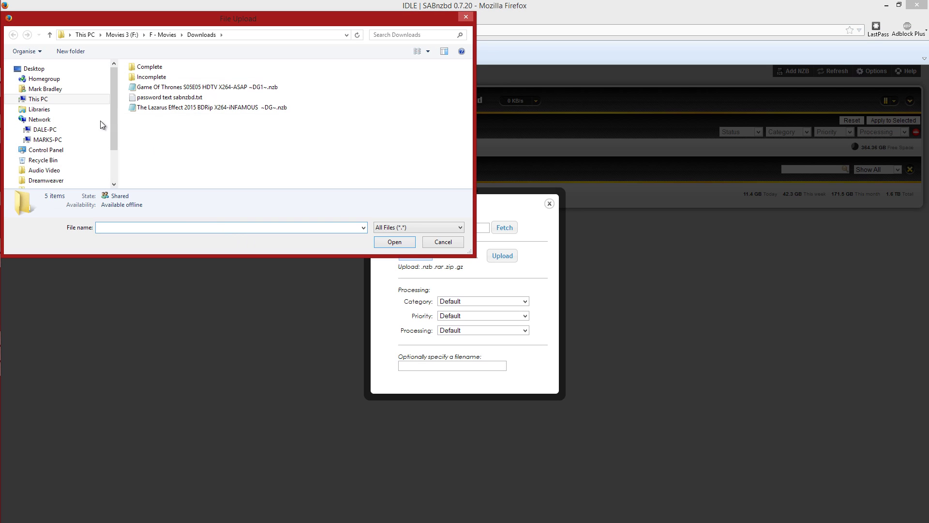
{"action": "left_click", "coordinate": [16, 99]}
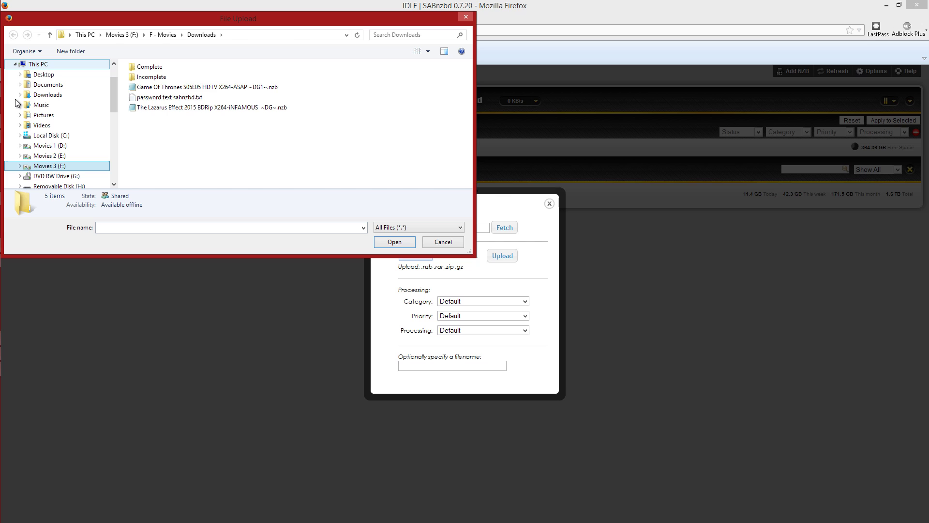
{"action": "left_click", "coordinate": [53, 136]}
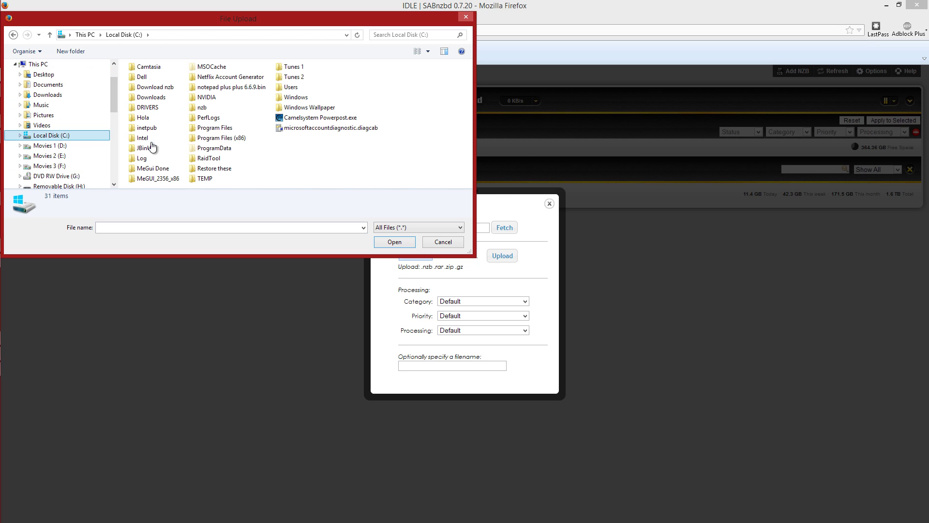
{"action": "double_click", "coordinate": [131, 99]}
{"action": "left_click", "coordinate": [164, 69]}
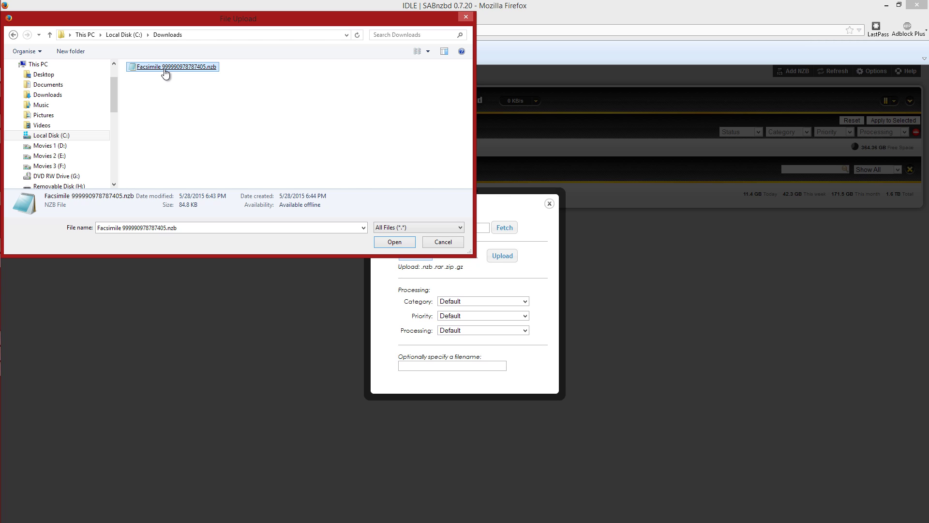
{"action": "double_click", "coordinate": [164, 69]}
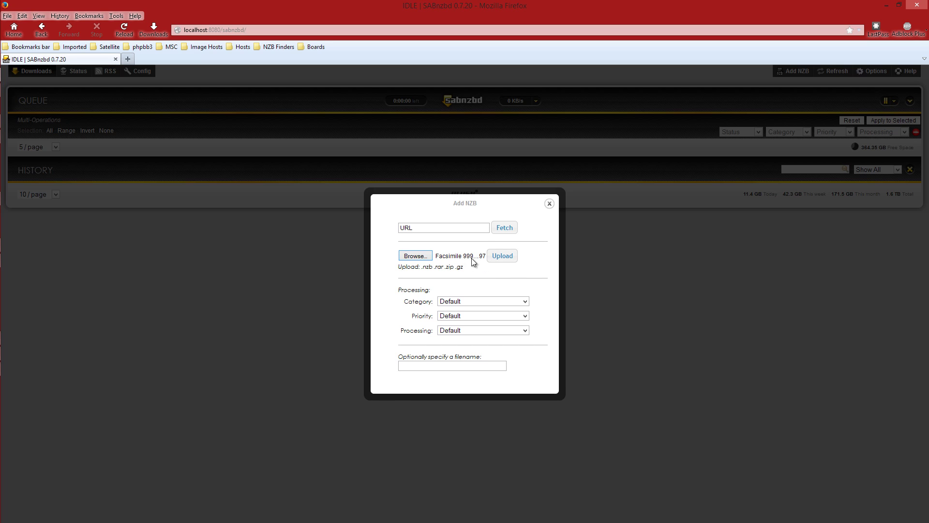
{"action": "left_click", "coordinate": [504, 260]}
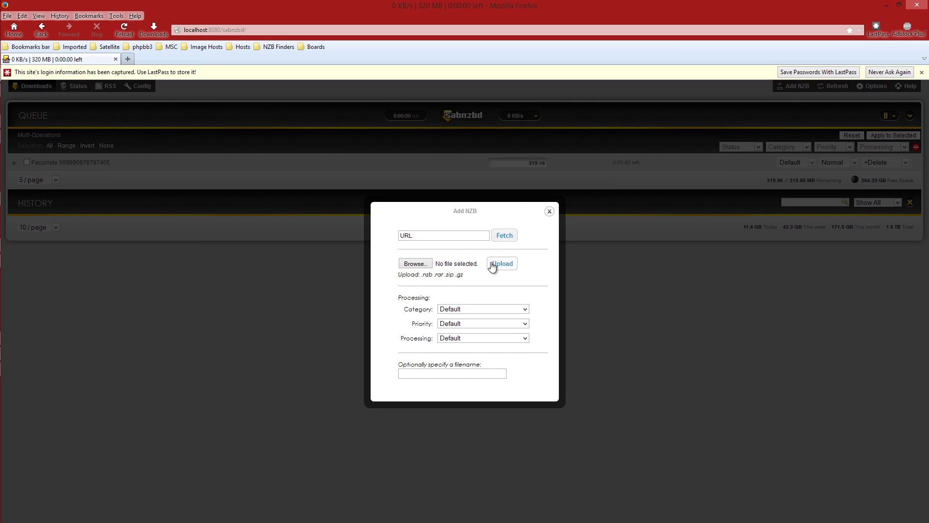
Close the Add NZB dialog and review the finished Facsimile job's details in history.
{"action": "left_click", "coordinate": [550, 211]}
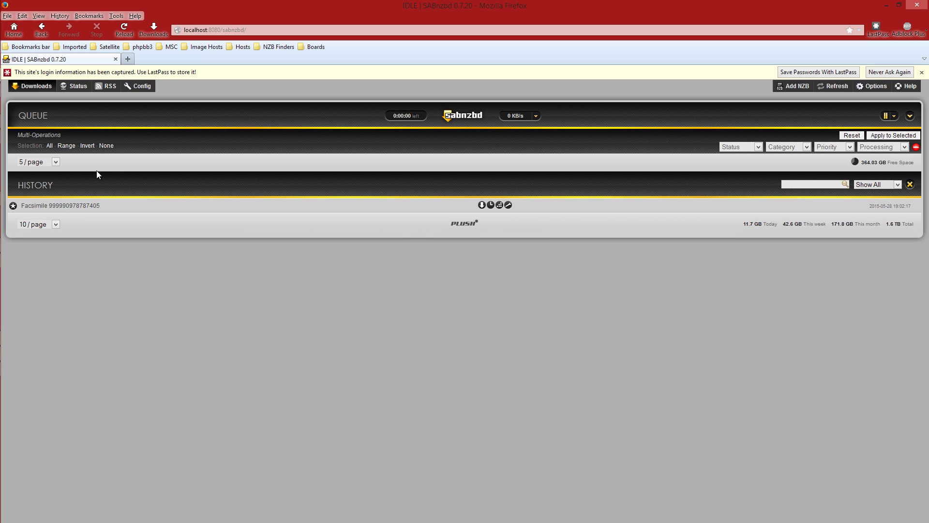
{"action": "left_click", "coordinate": [75, 207]}
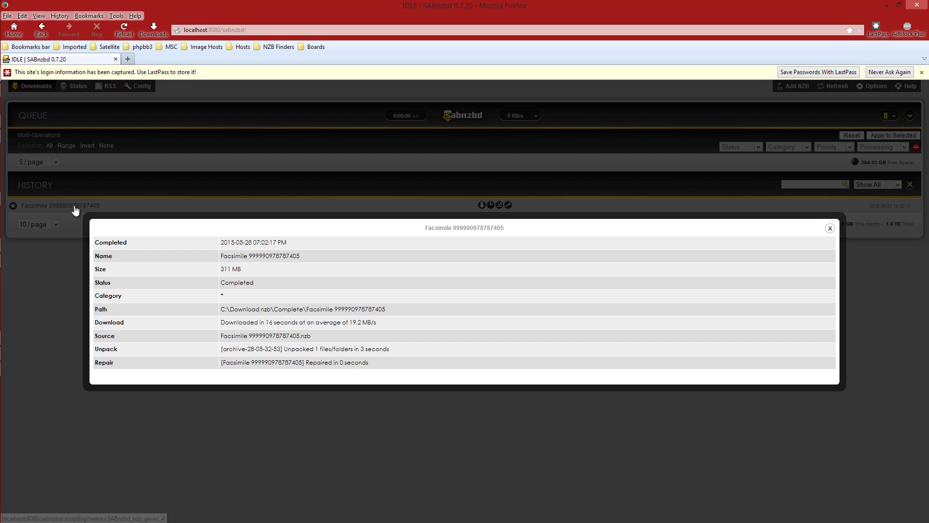
{"action": "left_click", "coordinate": [829, 228]}
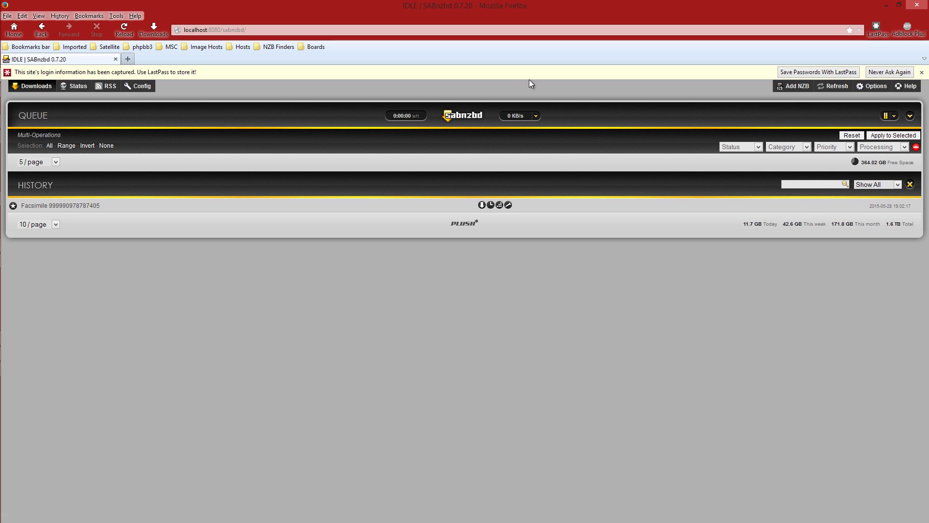
{"action": "left_click", "coordinate": [886, 6]}
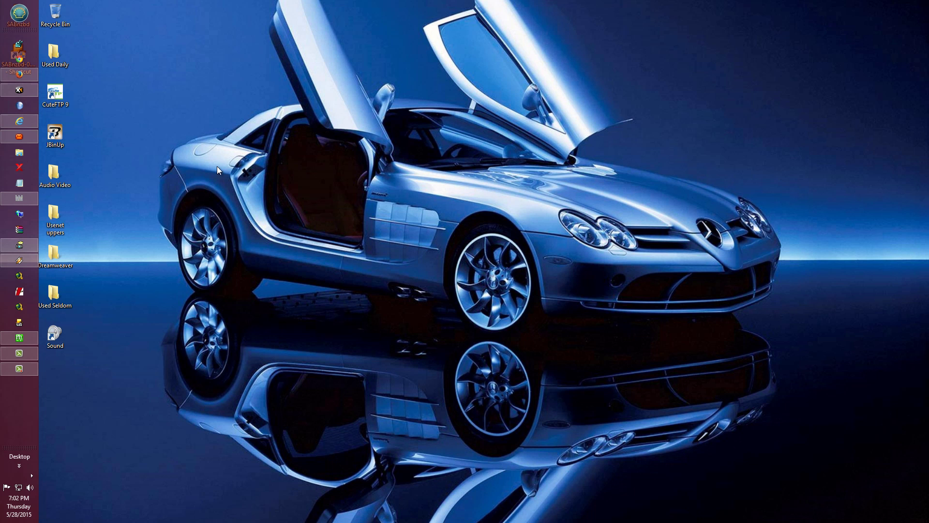
{"action": "left_click", "coordinate": [19, 91]}
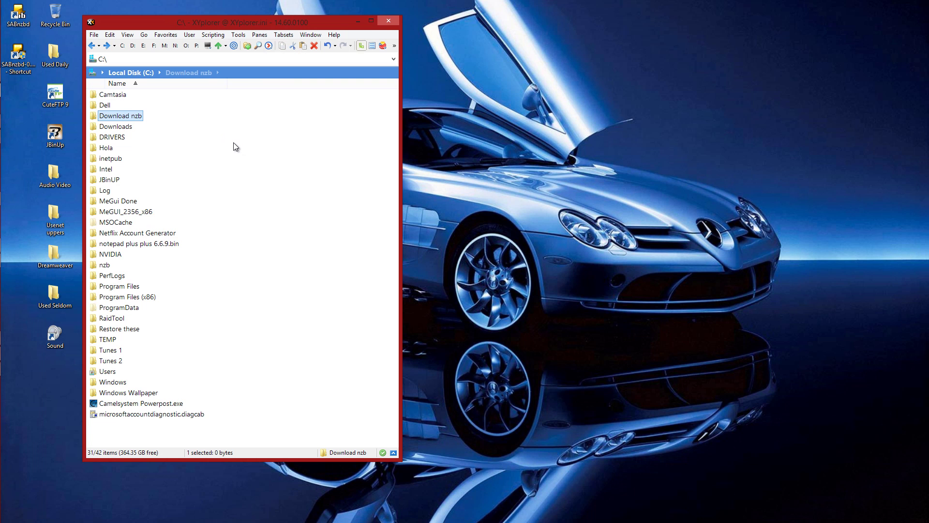
{"action": "double_click", "coordinate": [95, 117]}
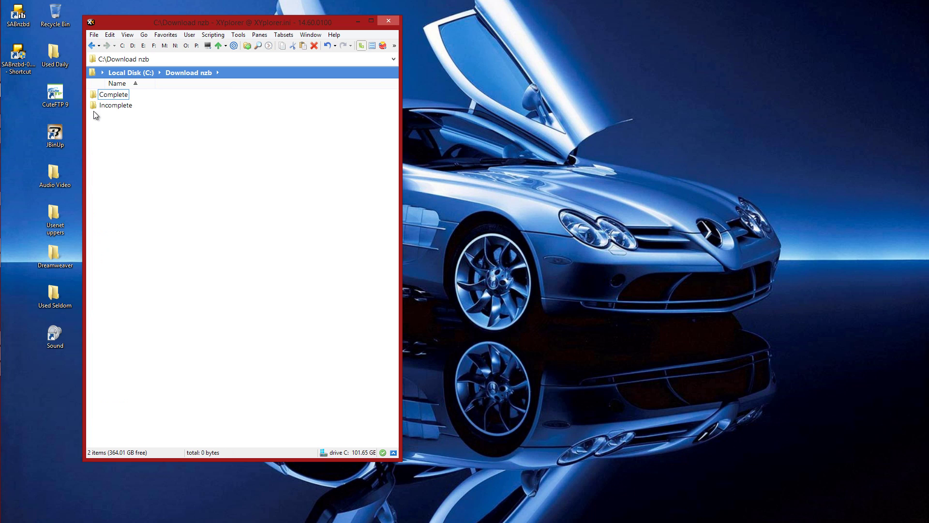
{"action": "double_click", "coordinate": [95, 96]}
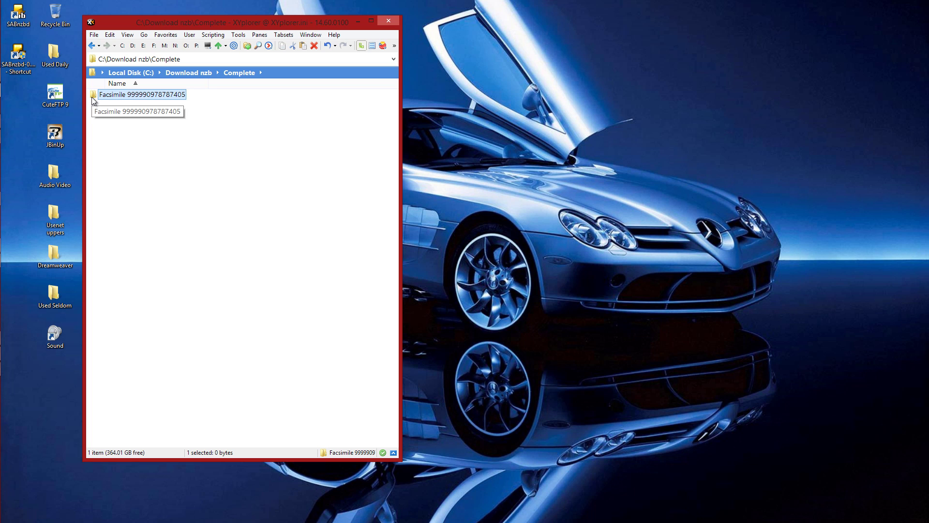
{"action": "double_click", "coordinate": [91, 97]}
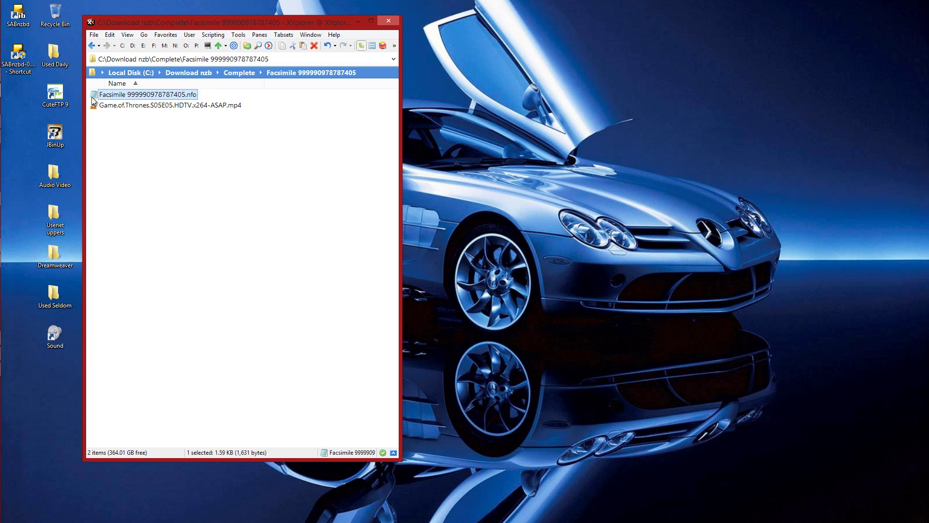